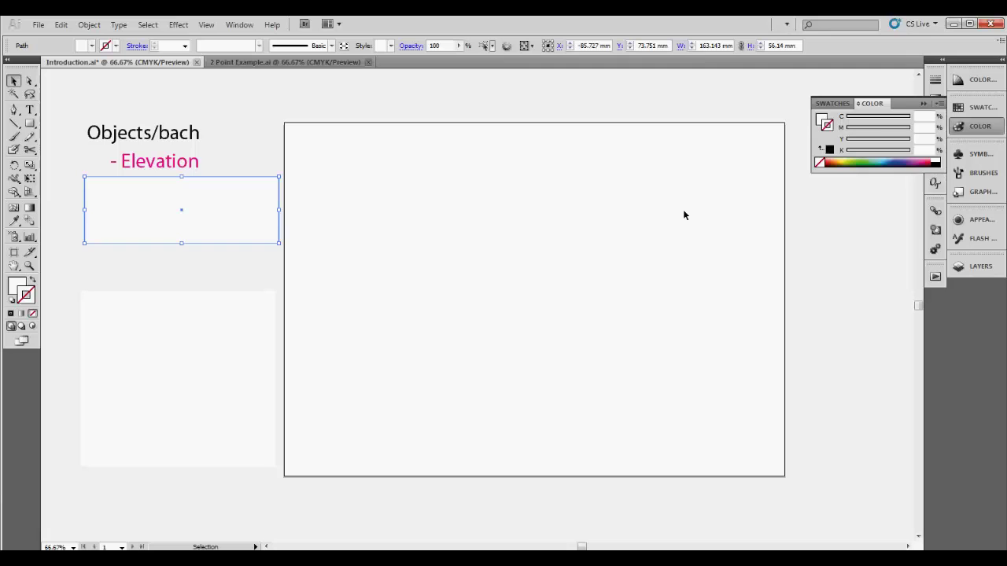
# Switch to 3ds Max and view the stair model from its right side to show the elevation
pyautogui.click(684, 214)
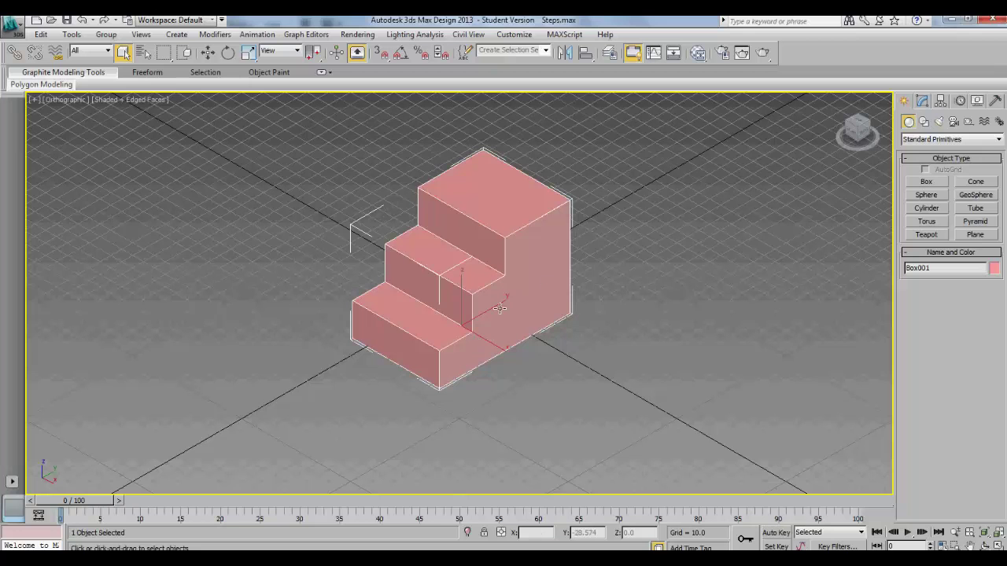
pyautogui.click(862, 136)
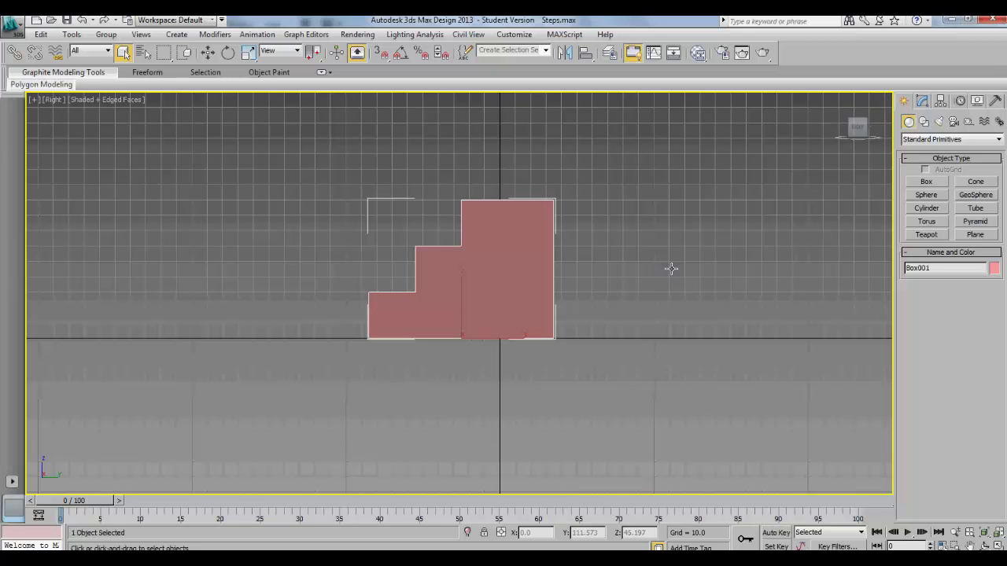
# Return to Illustrator and shrink the upper cover rectangle to about 28 mm high, uncovering the "- Plan" line
pyautogui.hotkey('alt', 'Tab')
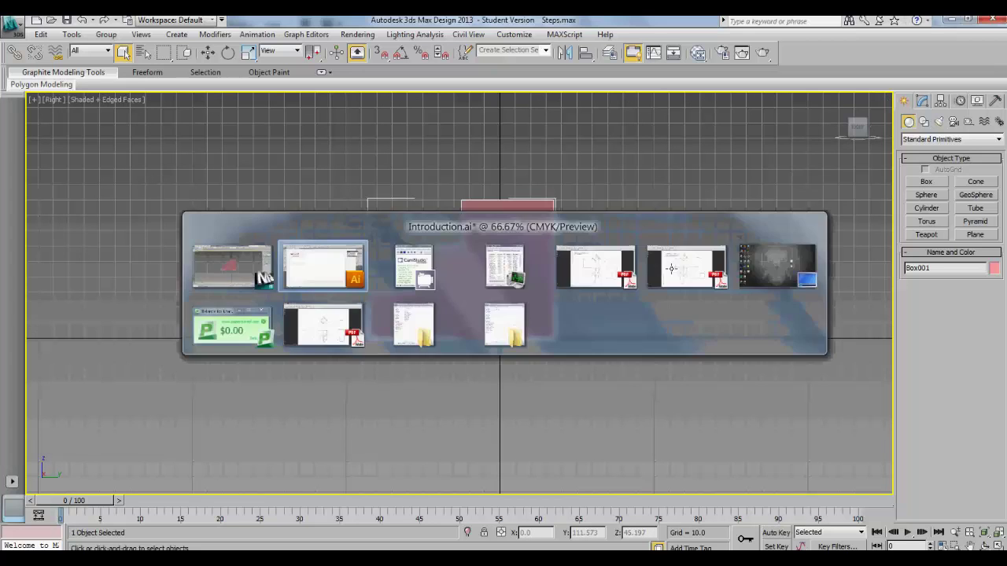
pyautogui.click(174, 177)
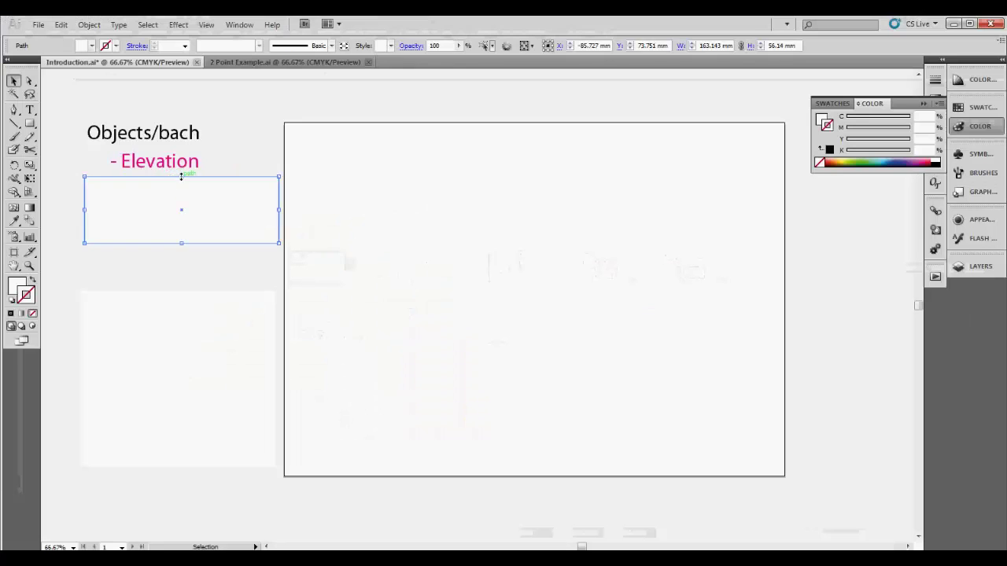
pyautogui.moveTo(181, 177); pyautogui.dragTo(181, 210)
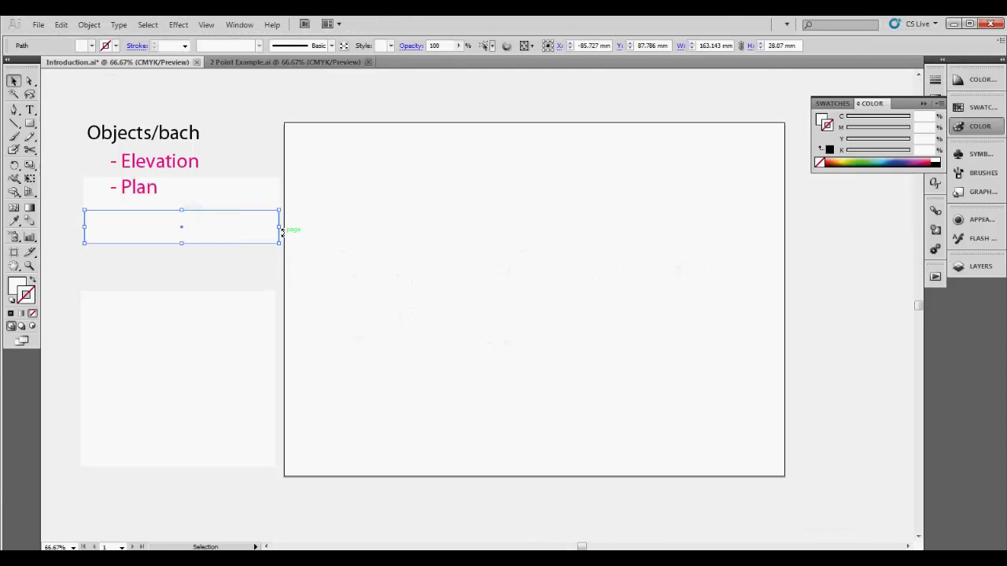
# Switch to 3ds Max and view the stair model from above to show its plan
pyautogui.hotkey('alt', 'Tab')
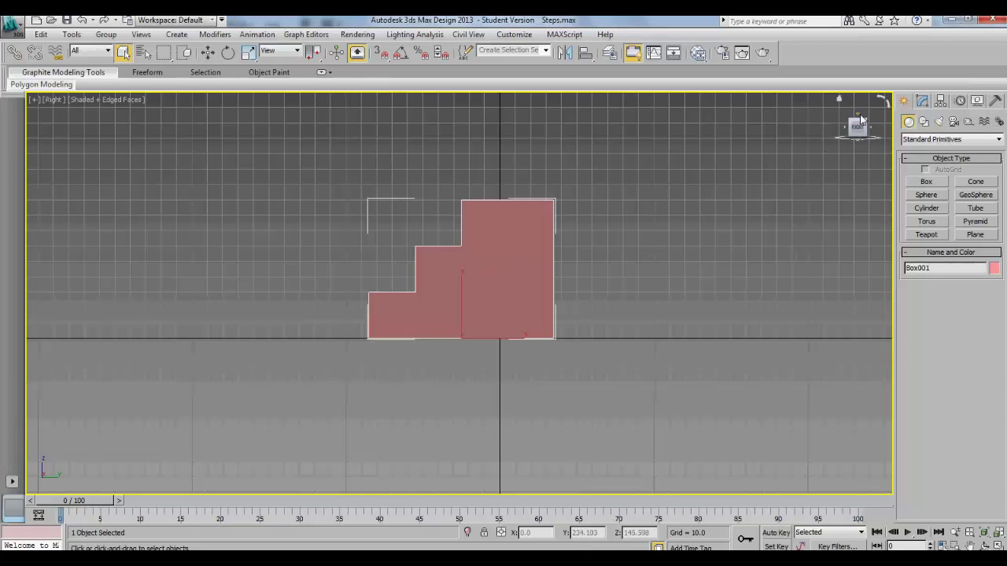
pyautogui.moveTo(861, 119); pyautogui.dragTo(689, 251)
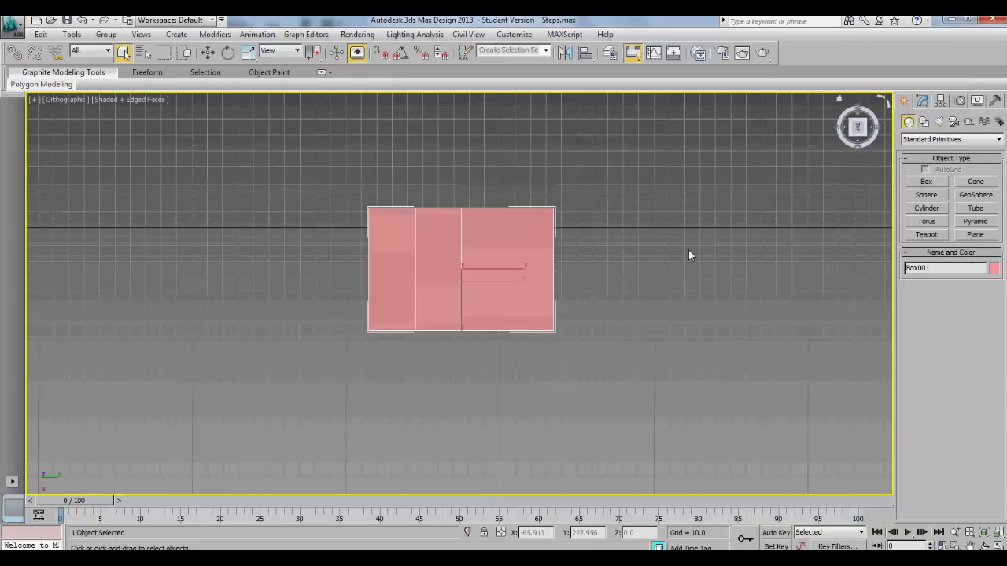
pyautogui.click(644, 303)
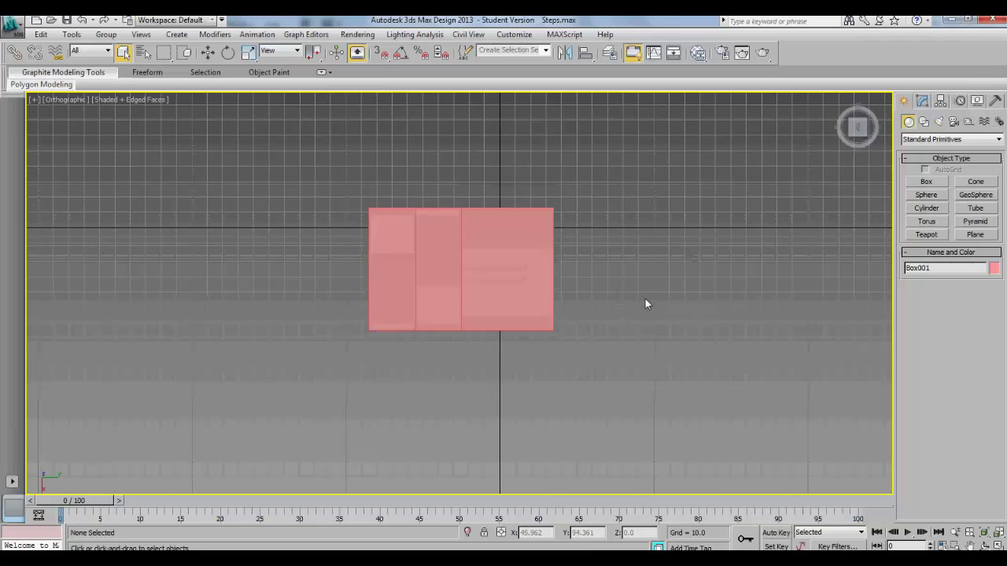
pyautogui.click(540, 298)
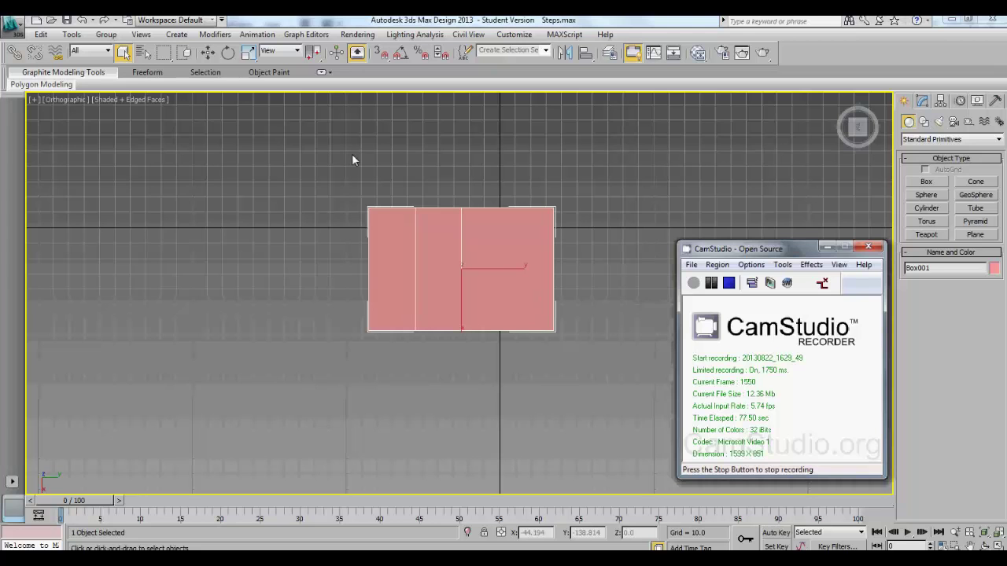
pyautogui.click(728, 284)
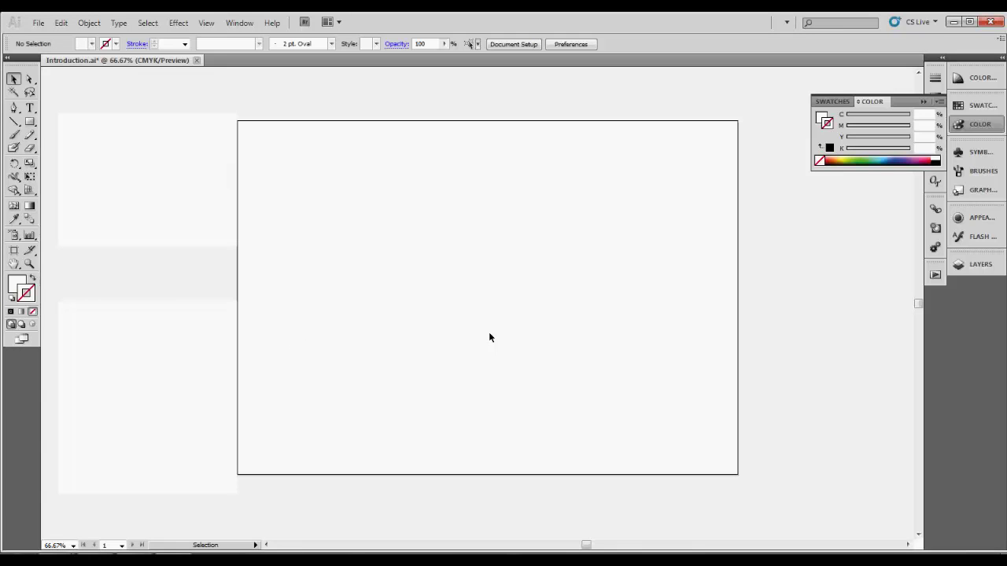
# In Illustrator, shrink the white cover rectangle downward to expose the Objects/bach heading with its Elevation and Plan lines
pyautogui.click(195, 222)
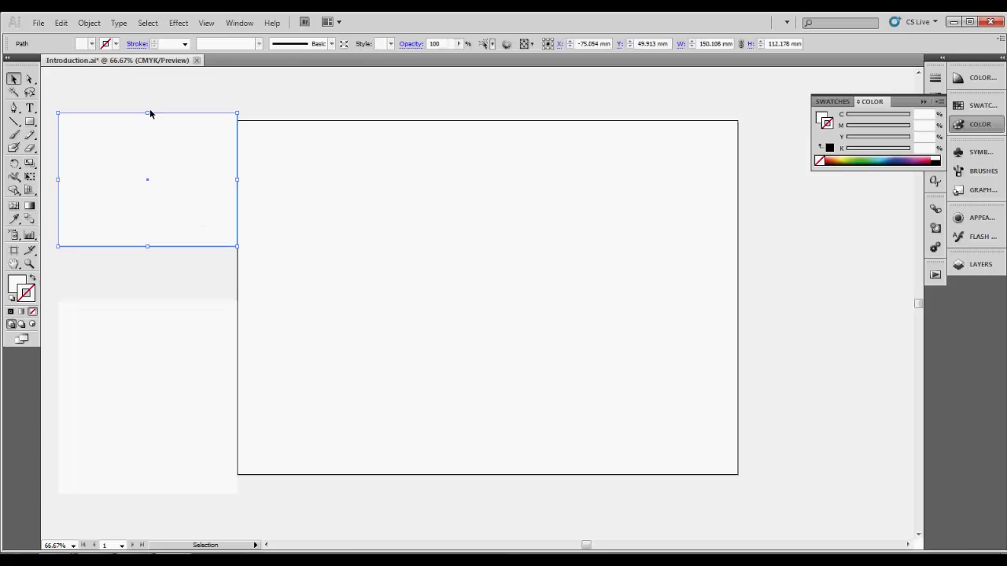
pyautogui.moveTo(149, 113); pyautogui.dragTo(163, 233)
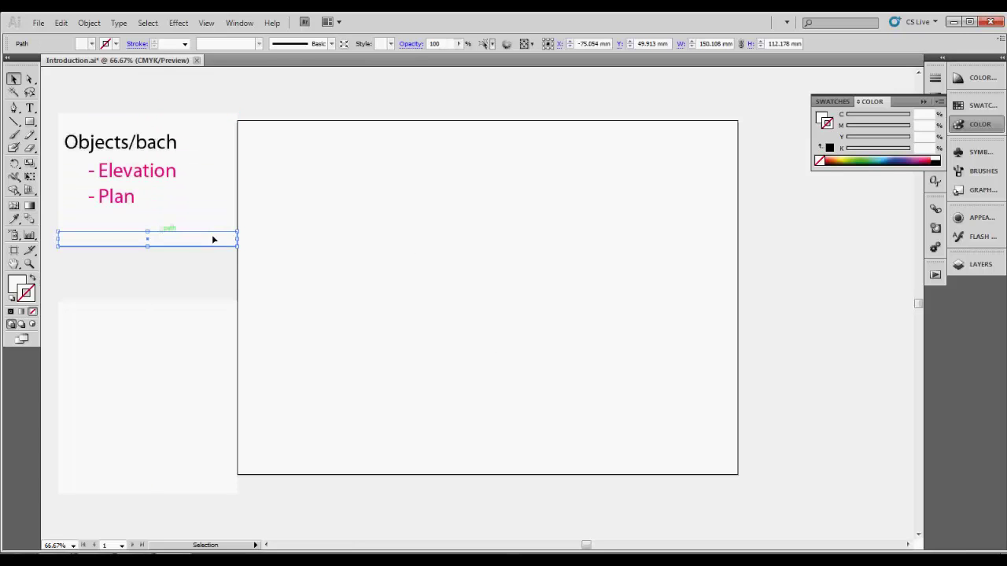
pyautogui.click(448, 296)
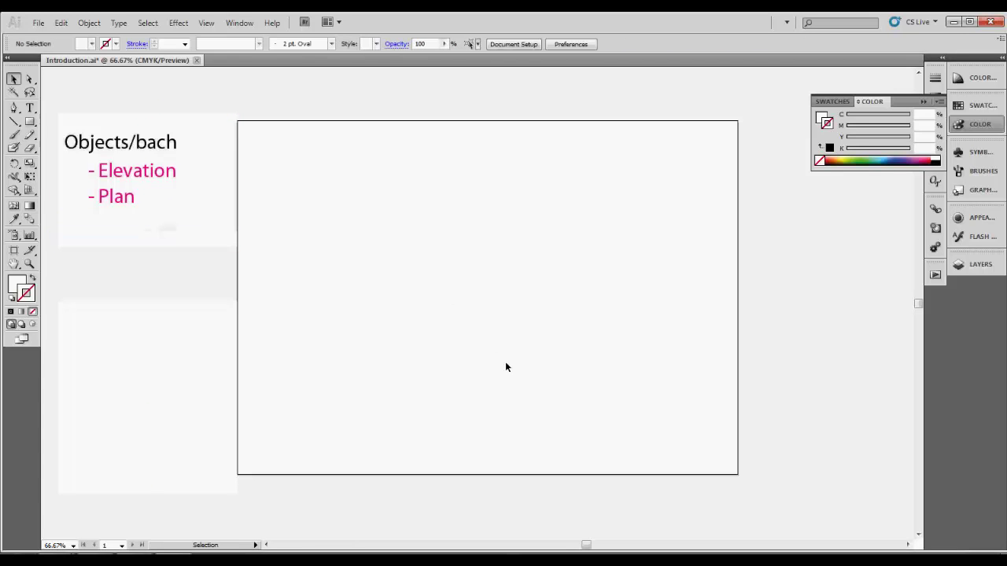
# Draw a rectangle about 153 by 46 mm right of the artboard's centre and give it the default fill and stroke
pyautogui.click(30, 122)
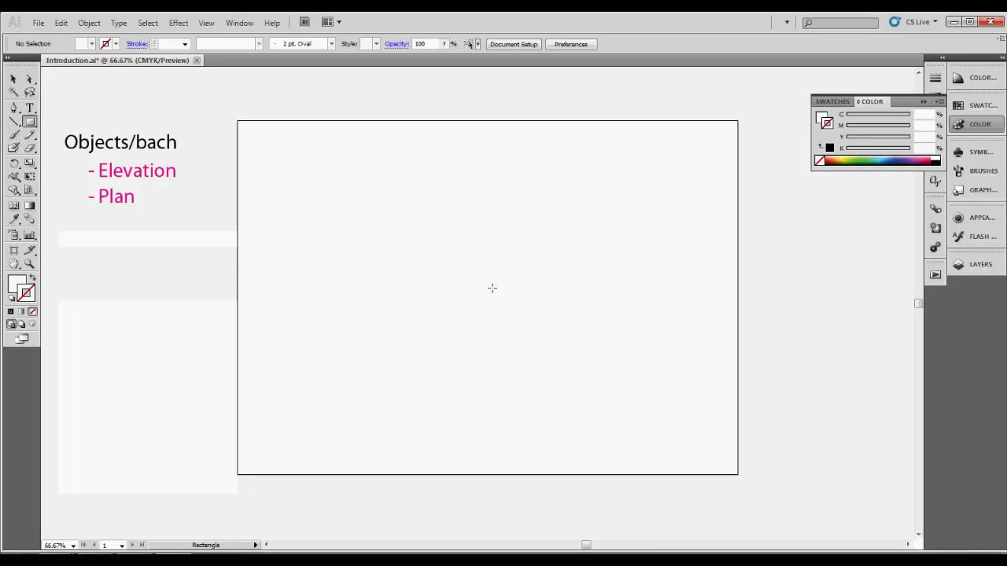
pyautogui.moveTo(488, 295); pyautogui.dragTo(670, 349)
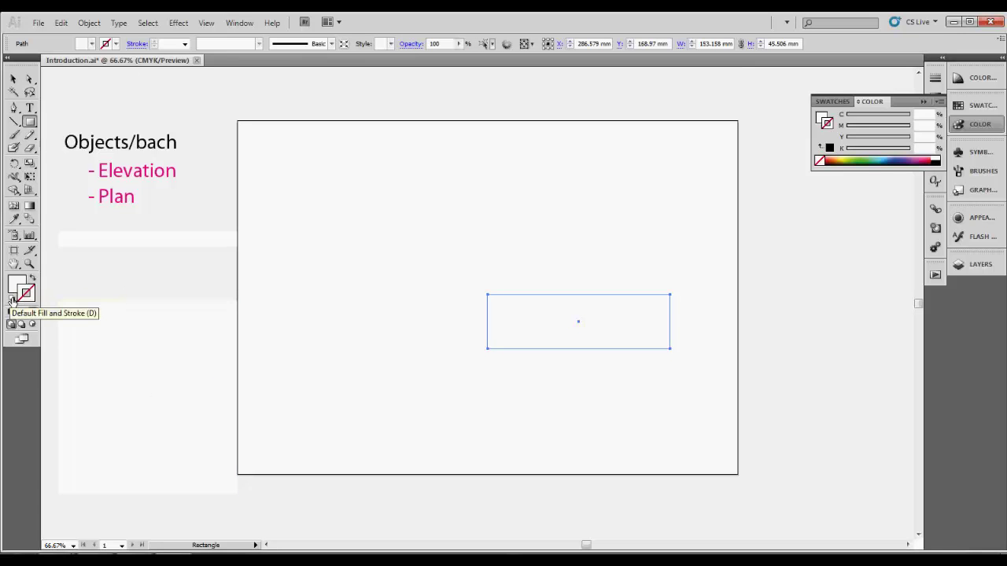
pyautogui.click(11, 301)
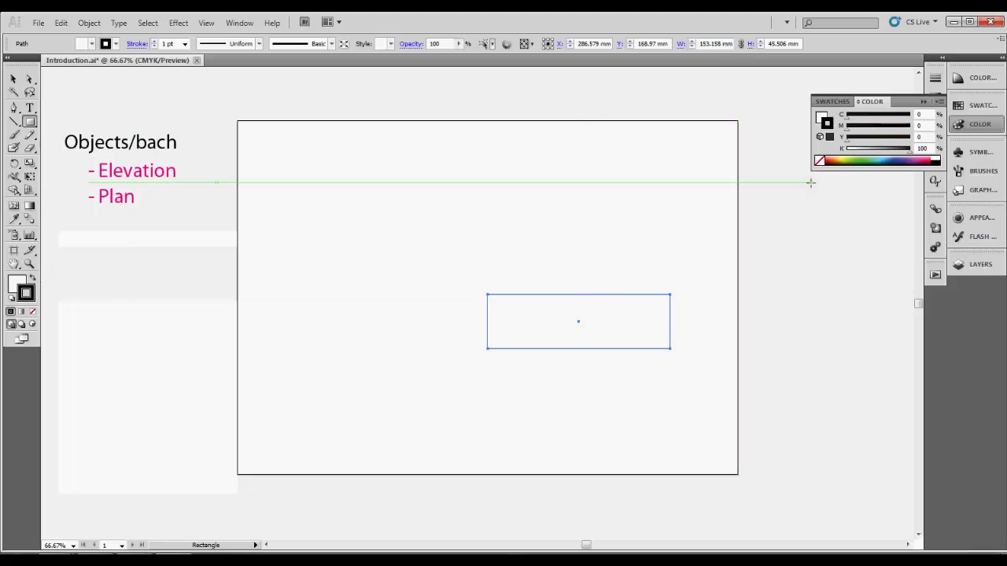
pyautogui.click(14, 78)
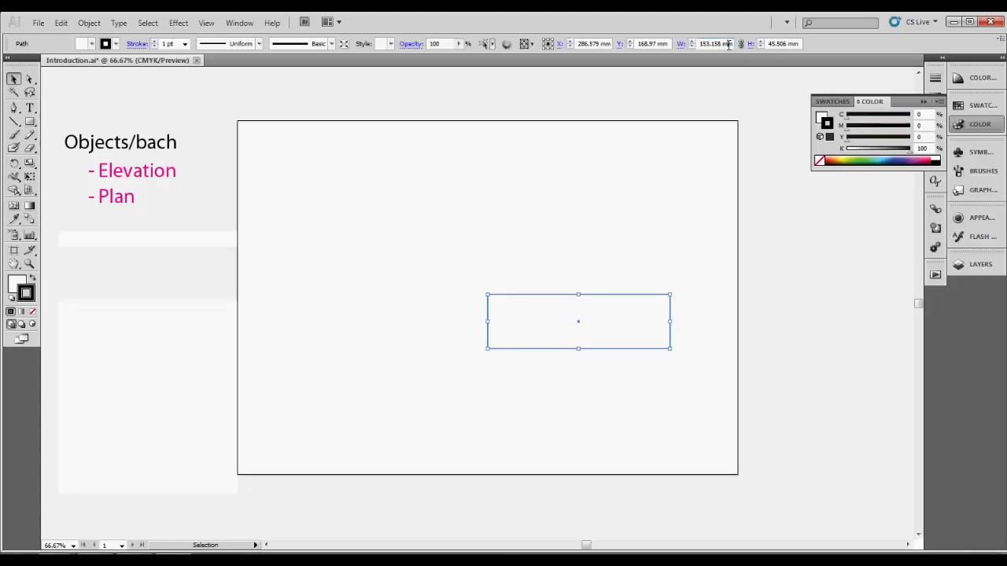
# Set the rectangle's width to 120 mm and its height to 30 mm
pyautogui.moveTo(729, 43); pyautogui.dragTo(699, 43)
pyautogui.write('1')
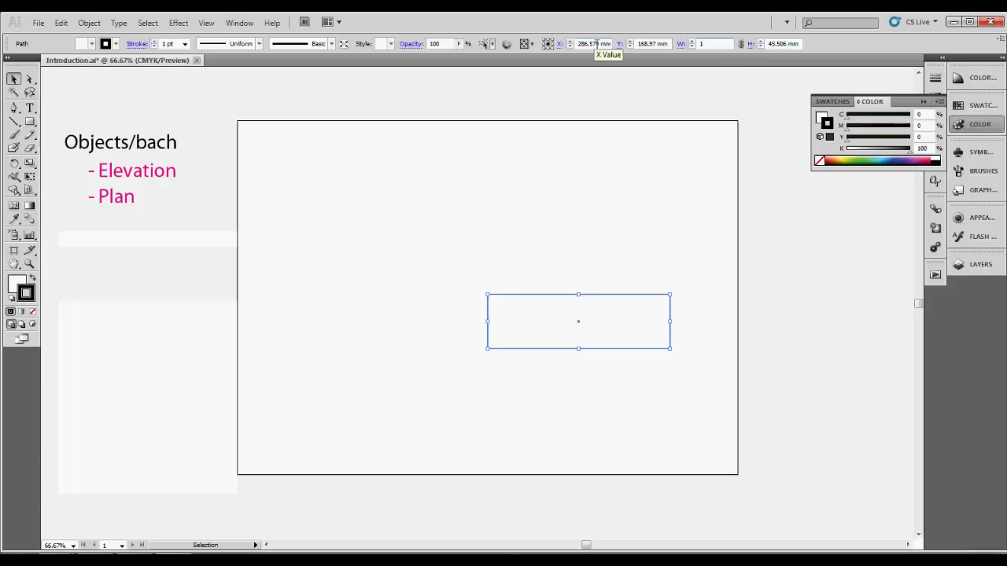
pyautogui.write('20')
pyautogui.press('Return')
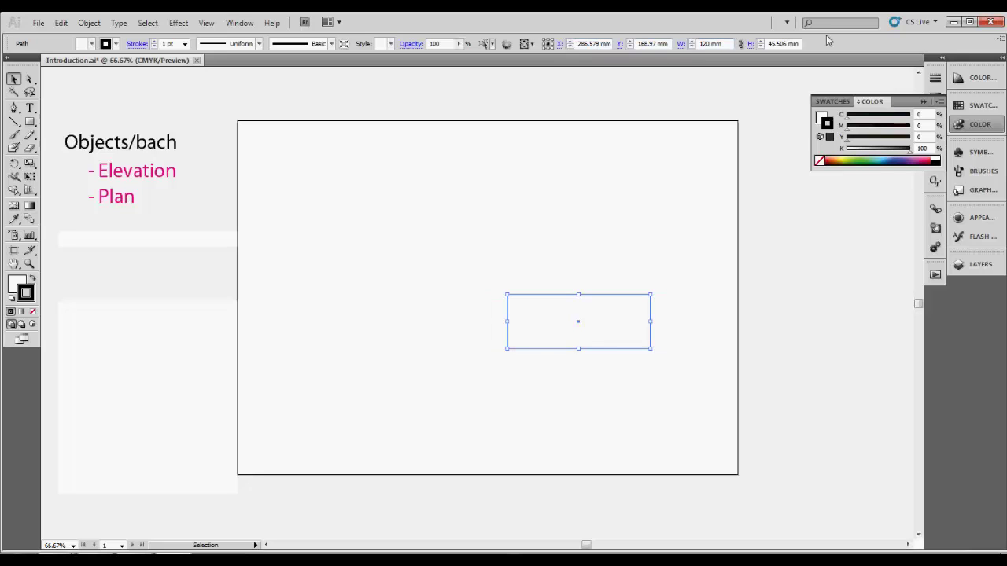
pyautogui.moveTo(800, 43); pyautogui.dragTo(768, 43)
pyautogui.write('30')
pyautogui.press('Return')
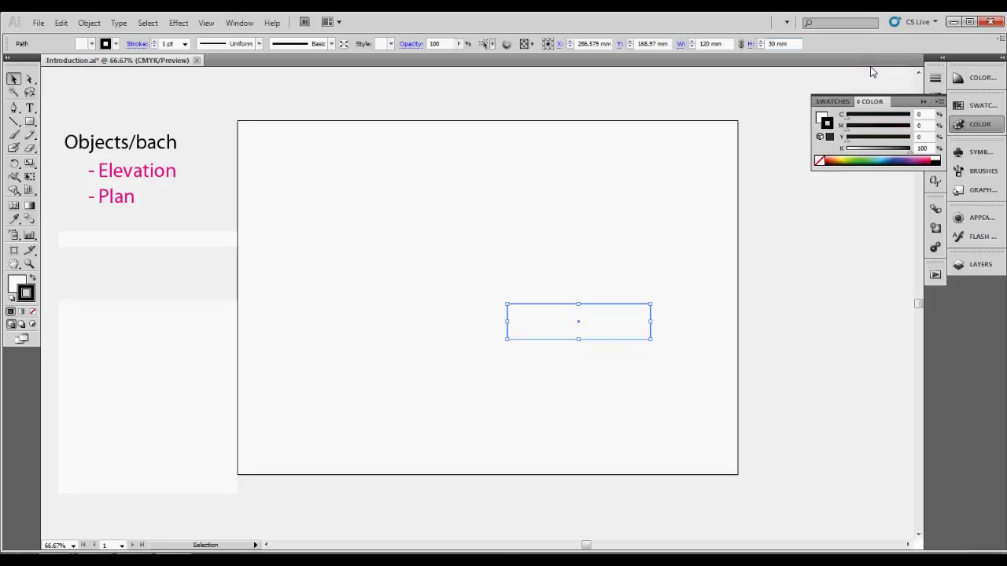
# Duplicate the 120 by 30 mm rectangle and stack the copy directly on top of the original
pyautogui.hotkey('ctrl', 'c')
pyautogui.hotkey('ctrl', 'v')
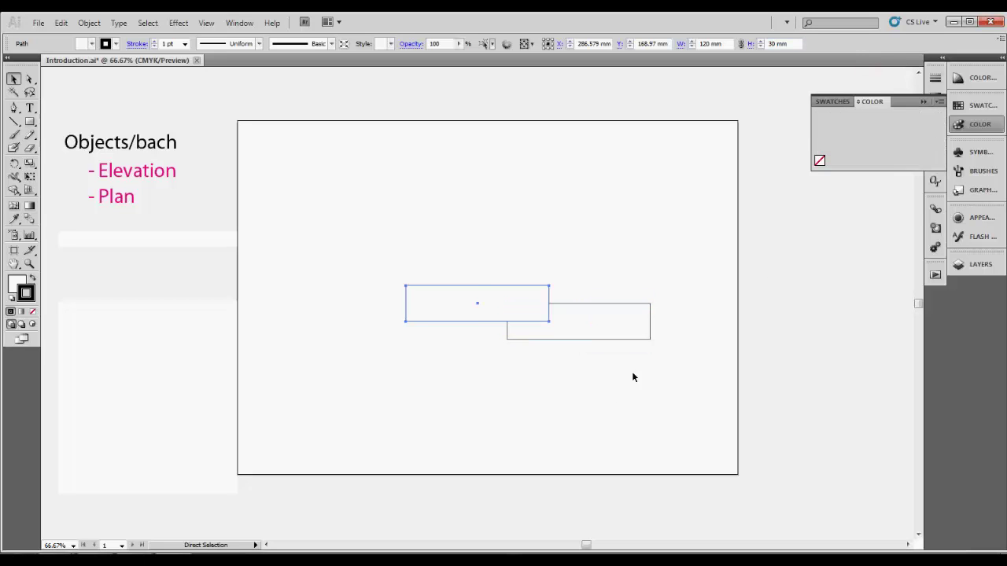
pyautogui.moveTo(496, 286); pyautogui.dragTo(596, 267)
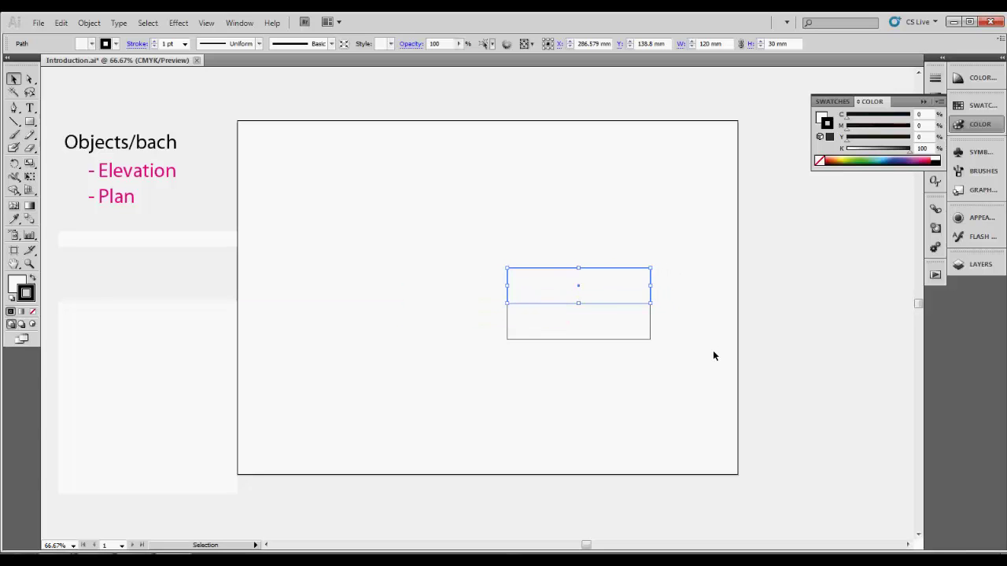
# Set the upper rectangle's width to 90 mm and align its right edge with the rectangle below
pyautogui.click(779, 43)
pyautogui.click(710, 43)
pyautogui.write('90')
pyautogui.press('Return')
pyautogui.moveTo(619, 270); pyautogui.dragTo(637, 271)
# Paste another rectangle, place it on top of the stack as the third step, and set its width to 60 mm
pyautogui.hotkey('ctrl', 'v')
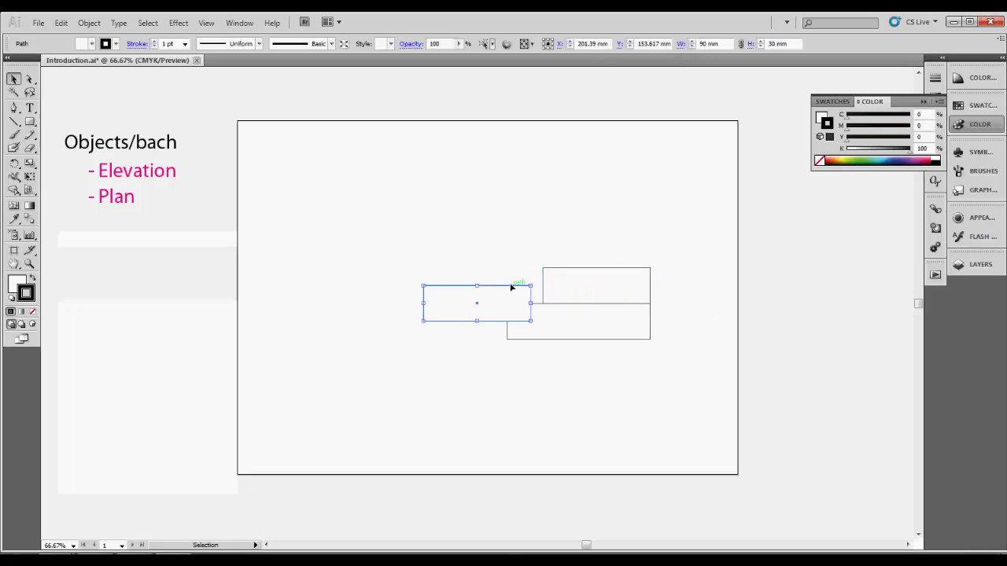
pyautogui.moveTo(512, 285); pyautogui.dragTo(629, 236)
pyautogui.click(707, 43)
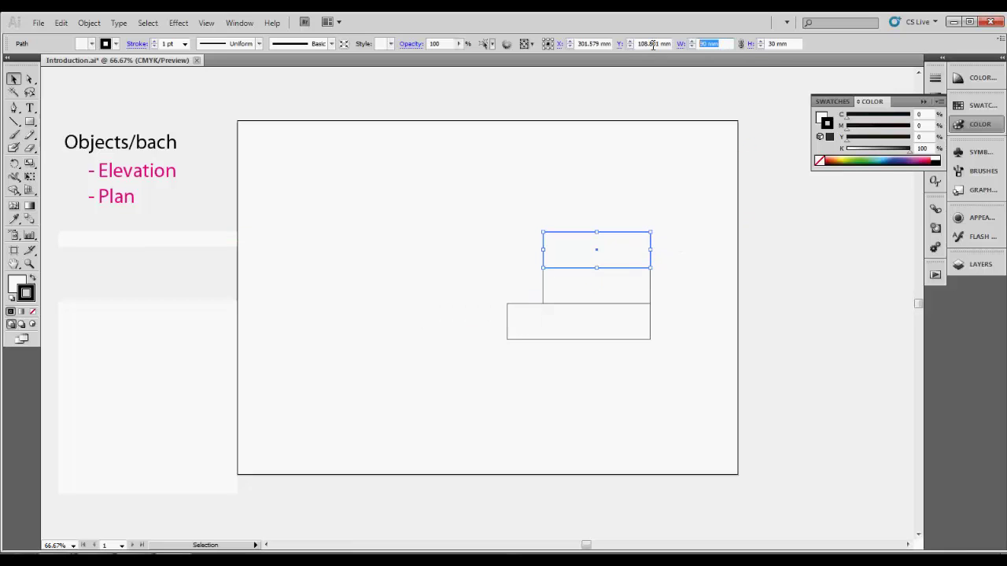
pyautogui.write('60')
pyautogui.press('Return')
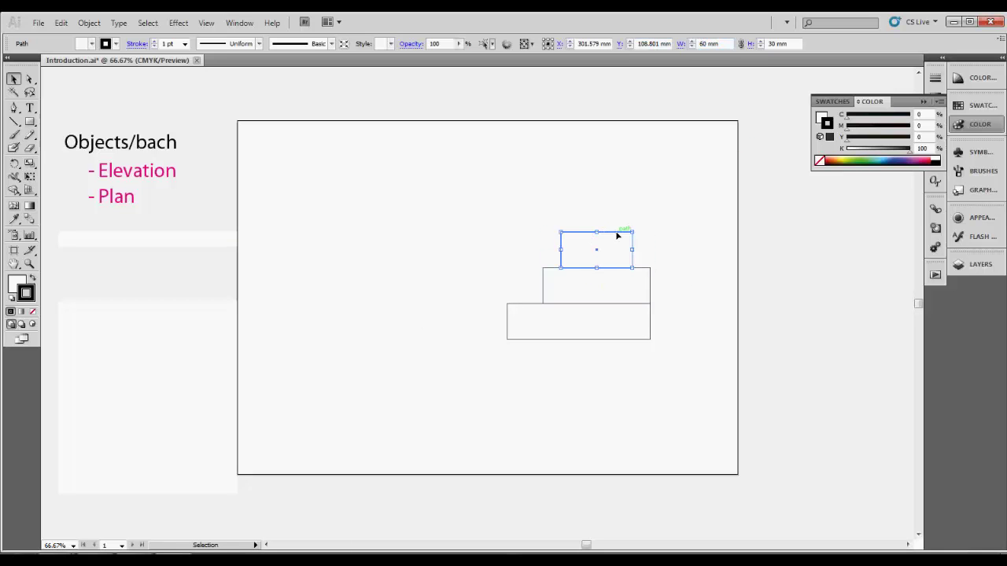
pyautogui.moveTo(621, 234); pyautogui.dragTo(595, 231)
pyautogui.click(208, 24)
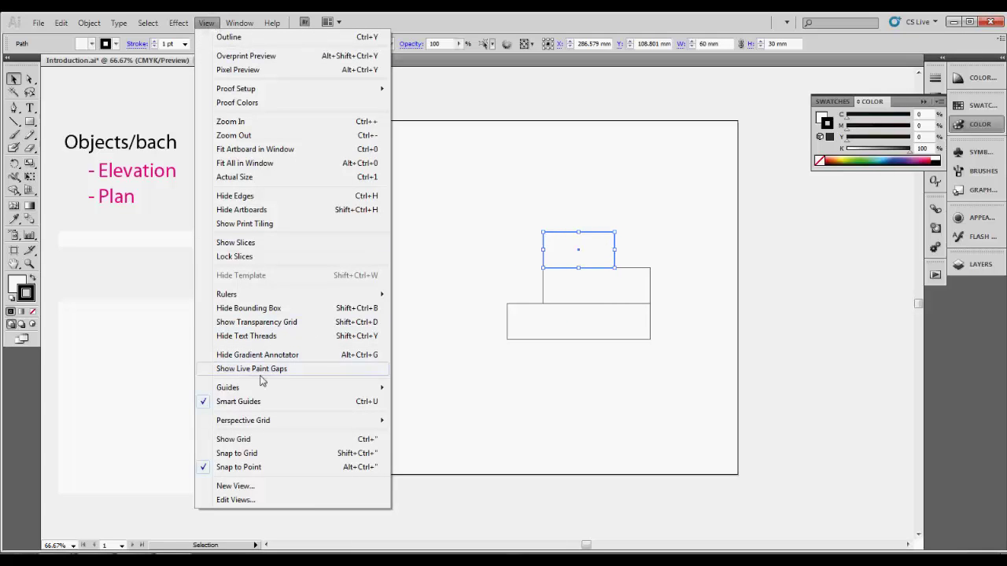
pyautogui.moveTo(265, 388)
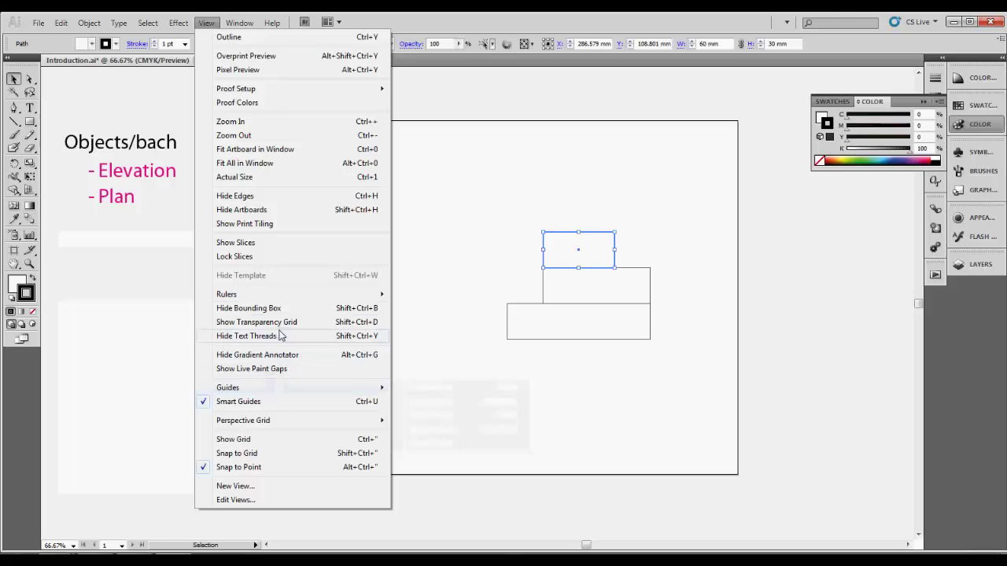
pyautogui.moveTo(289, 295)
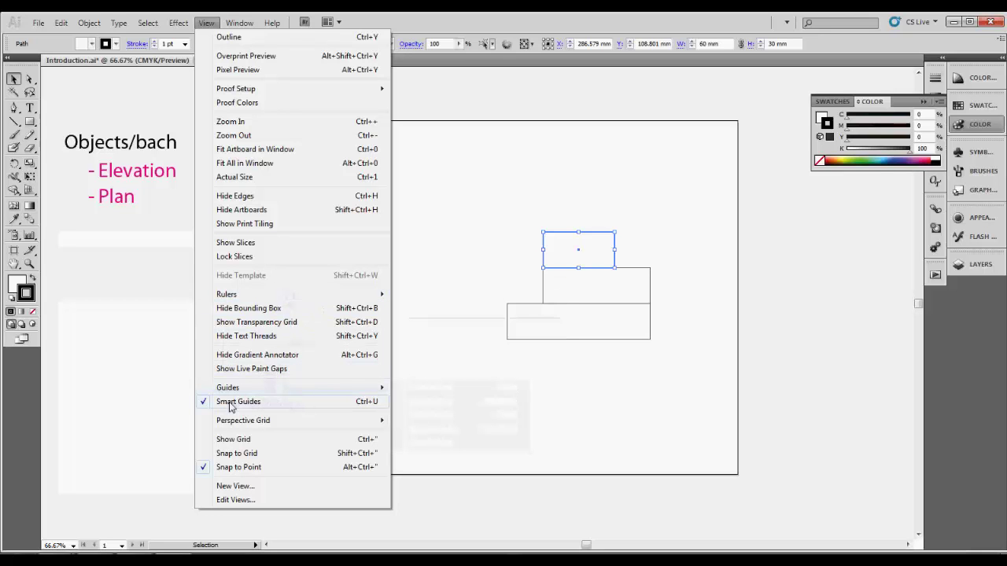
pyautogui.click(570, 391)
pyautogui.click(568, 391)
# Move the topmost 60 mm rectangle so its right edge lines up with the rectangles below
pyautogui.click(594, 233)
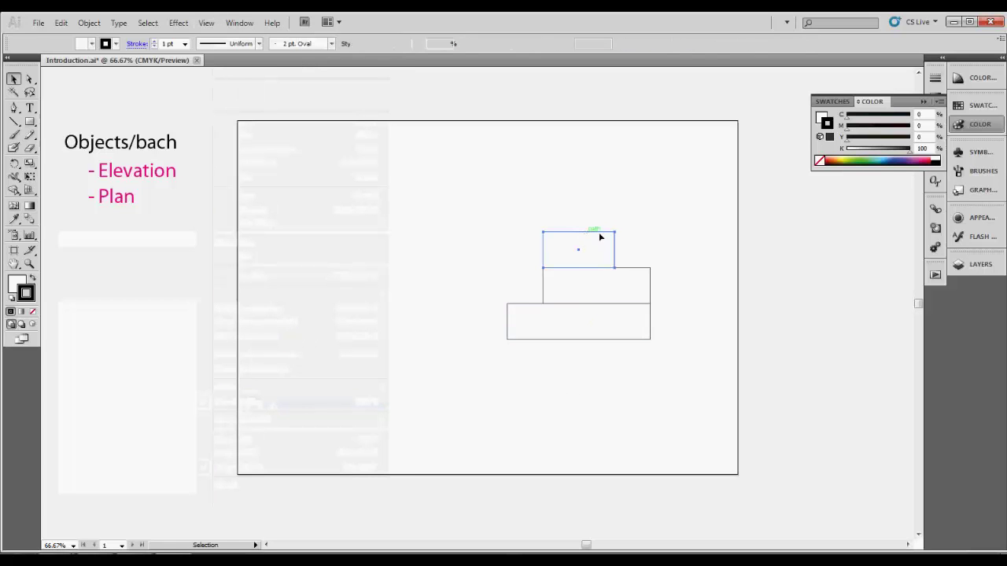
pyautogui.moveTo(594, 233); pyautogui.dragTo(627, 235)
pyautogui.click(719, 293)
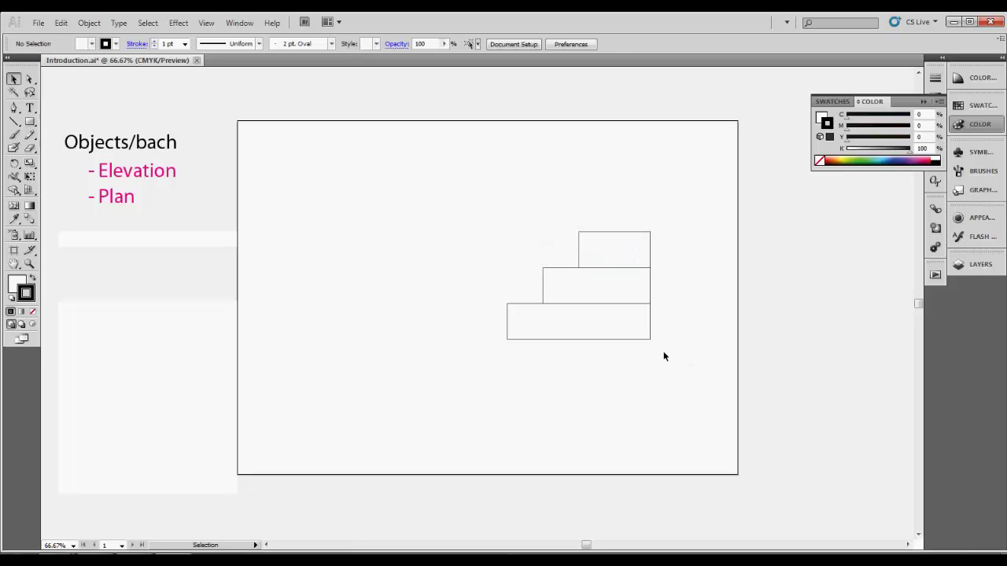
# Move all three stair elevation rectangles together to the lower-right corner of the artboard
pyautogui.moveTo(683, 376); pyautogui.dragTo(429, 166)
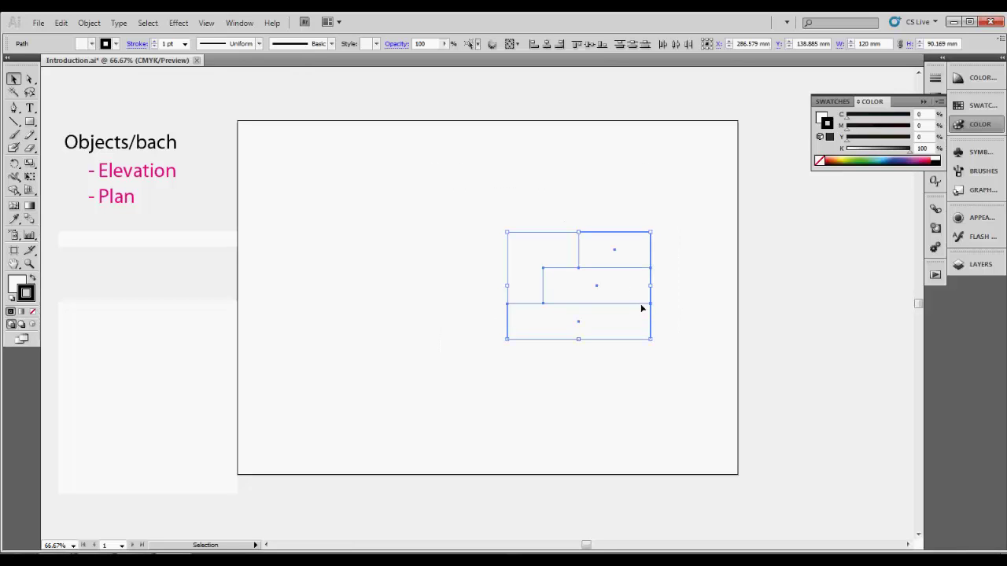
pyautogui.moveTo(640, 308); pyautogui.dragTo(710, 386)
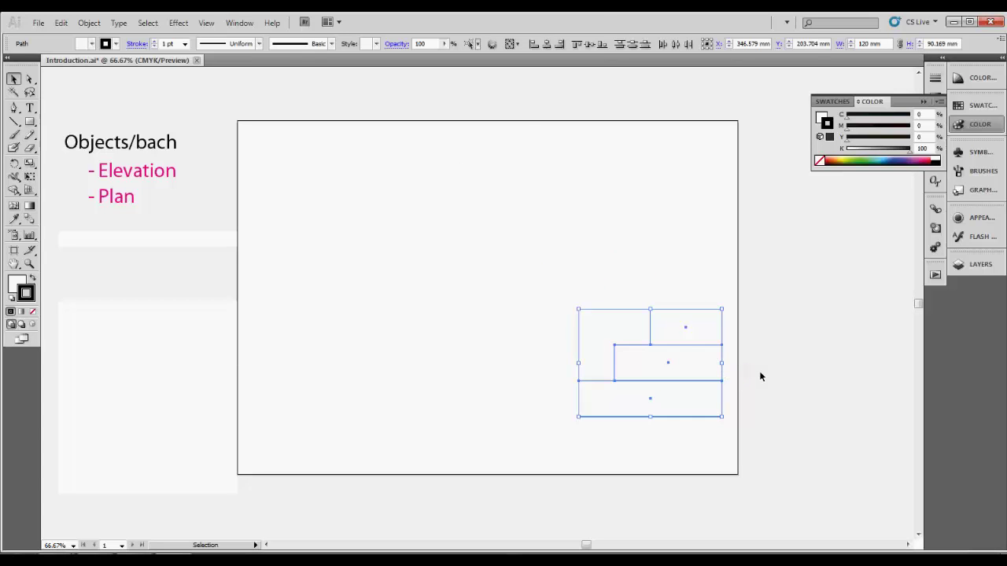
pyautogui.click(595, 234)
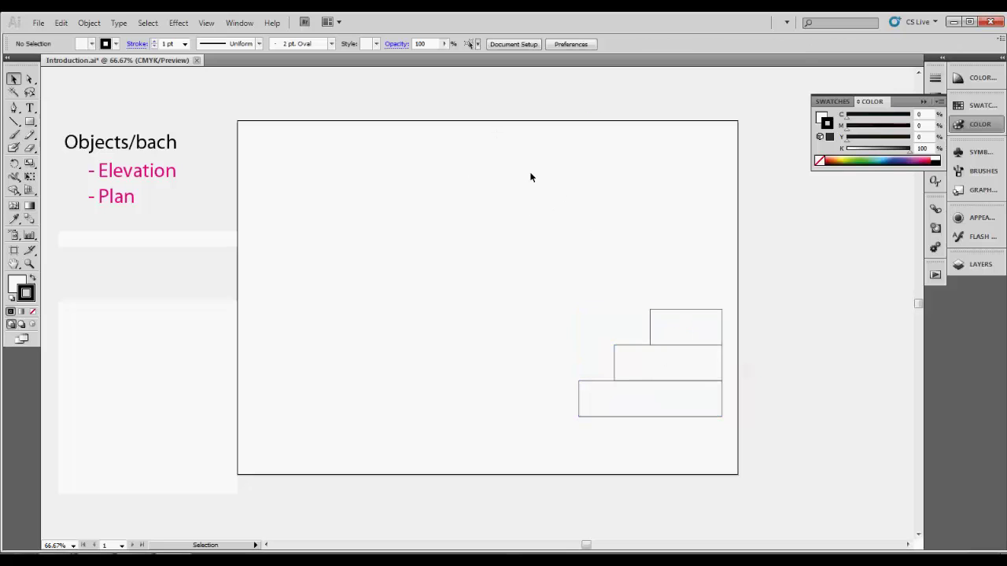
# Draw a rectangle about 34 by 34 mm in the upper-left area of the artboard, beside the plan drawing
pyautogui.click(176, 563)
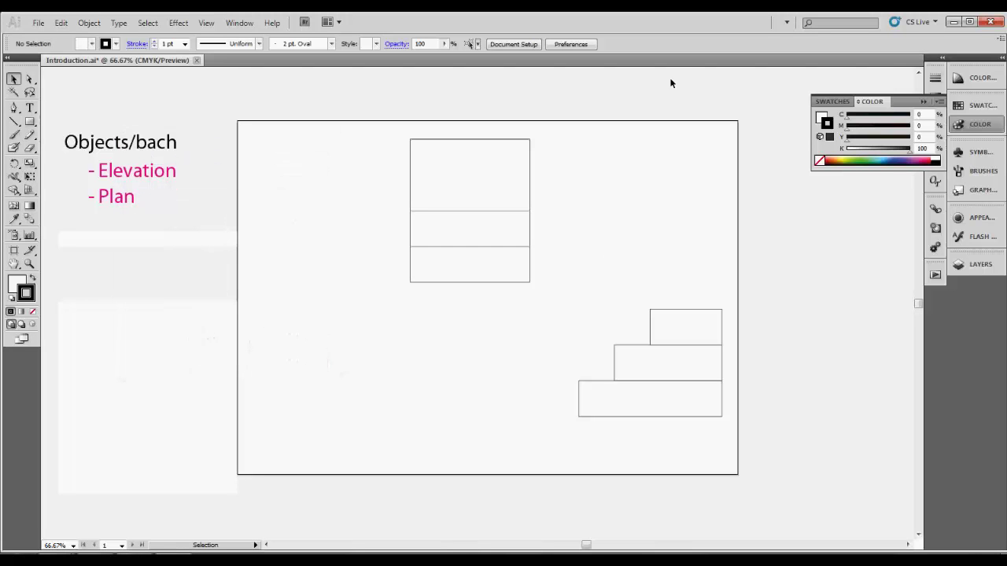
pyautogui.click(30, 123)
pyautogui.moveTo(277, 163); pyautogui.dragTo(318, 203)
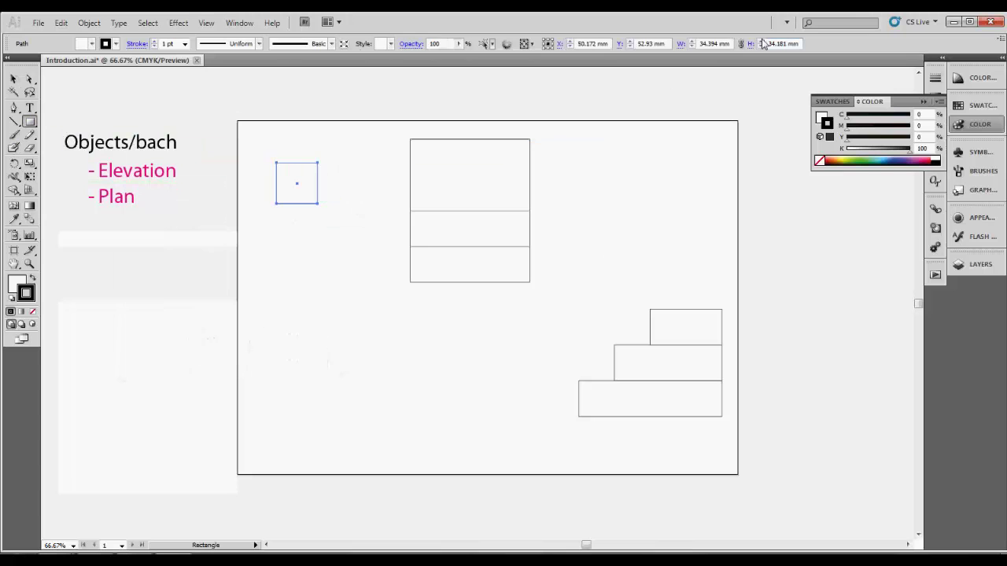
# Delete the small square rectangle beside the plan drawing
pyautogui.click(13, 80)
pyautogui.press('Delete')
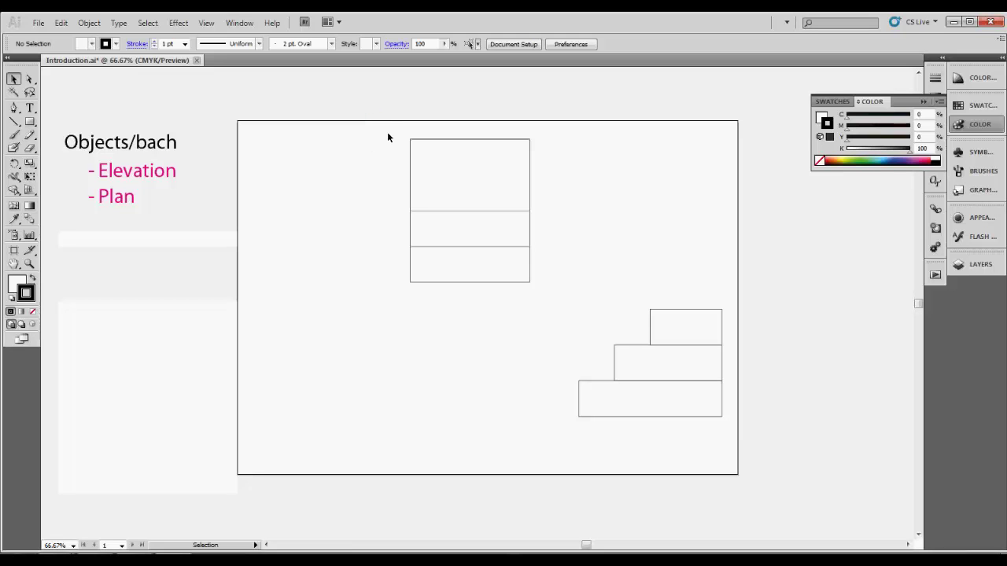
# Scale the three plan rectangles together uniformly to 50%
pyautogui.moveTo(386, 132); pyautogui.dragTo(731, 442)
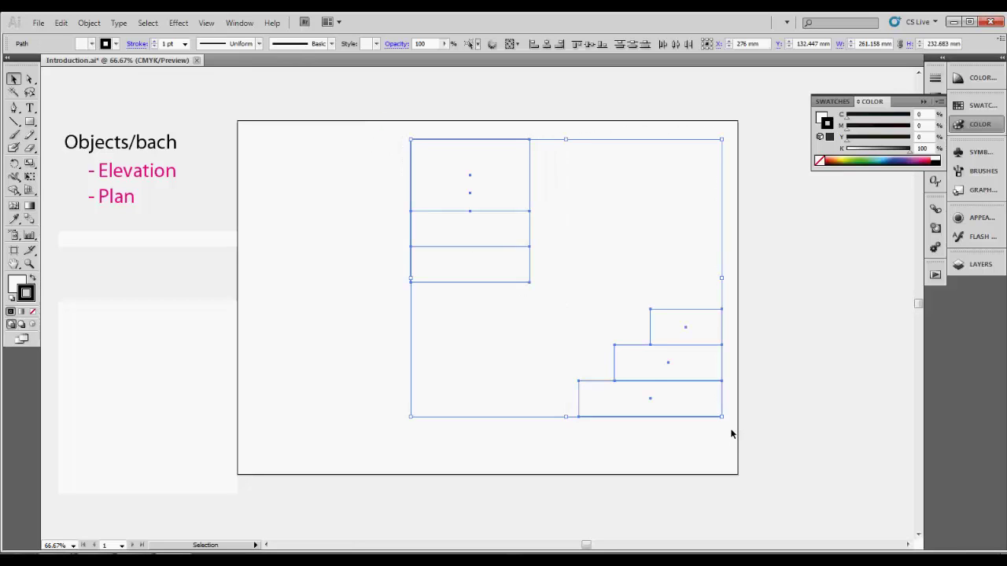
pyautogui.click(558, 310)
pyautogui.moveTo(558, 310); pyautogui.dragTo(364, 128)
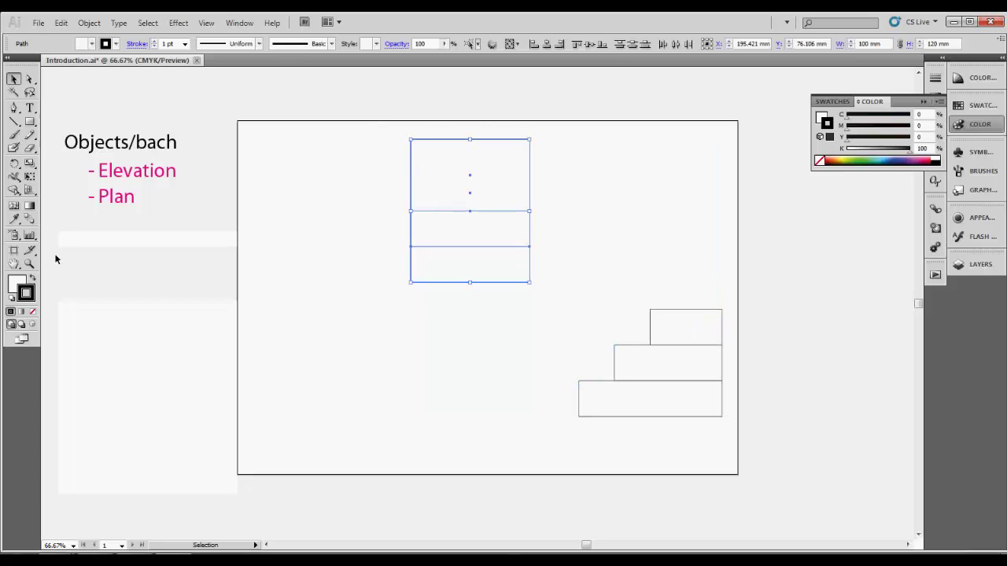
pyautogui.doubleClick(29, 165)
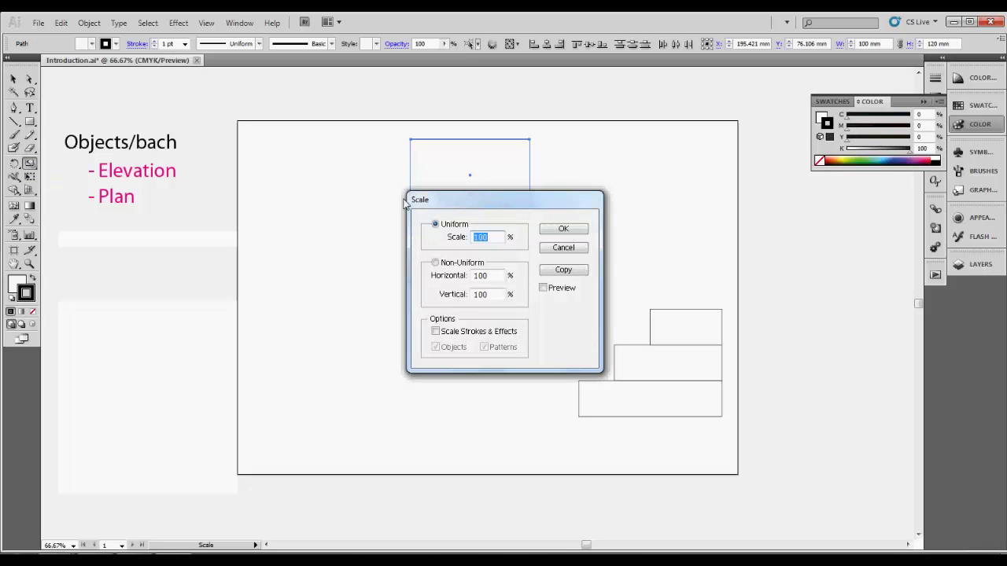
pyautogui.moveTo(454, 203); pyautogui.dragTo(205, 144)
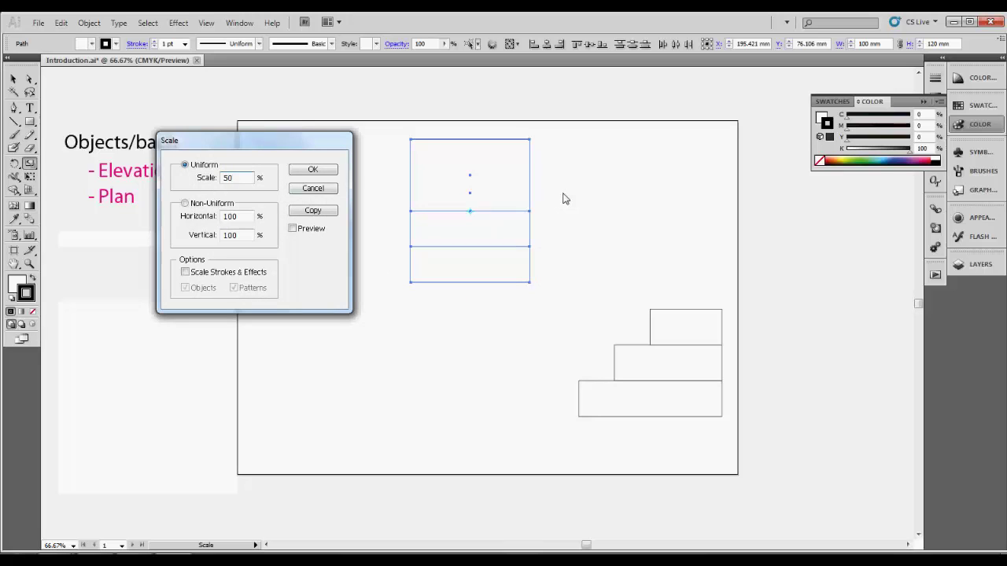
pyautogui.press('Return')
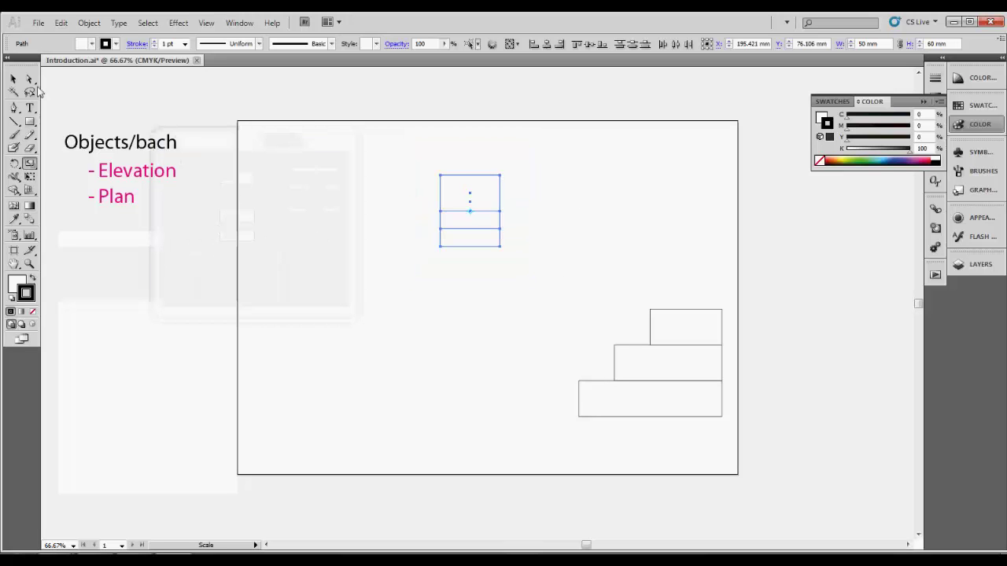
# Scale the three stair elevation rectangles together uniformly to 50%
pyautogui.click(13, 79)
pyautogui.moveTo(558, 284); pyautogui.dragTo(745, 449)
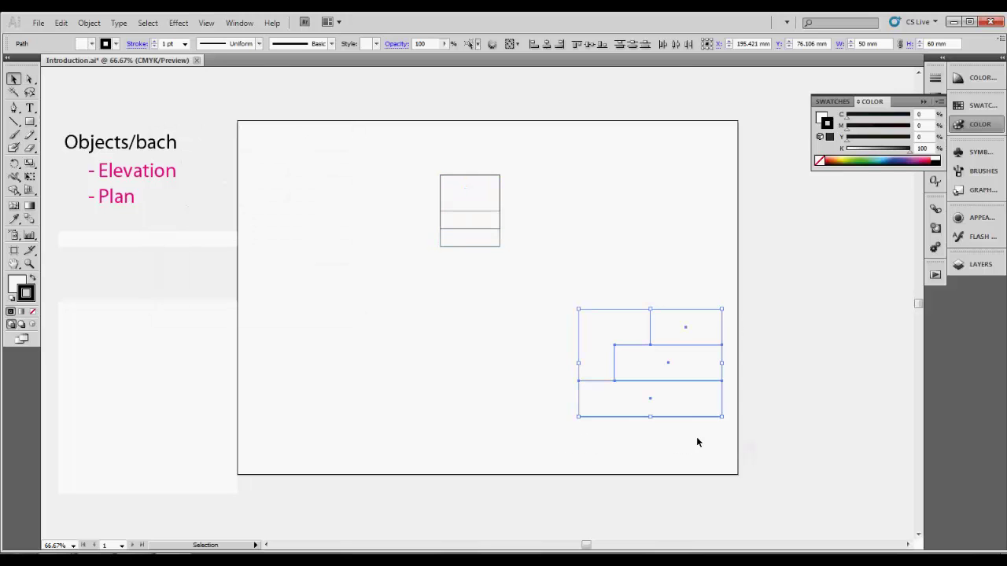
pyautogui.click(29, 163)
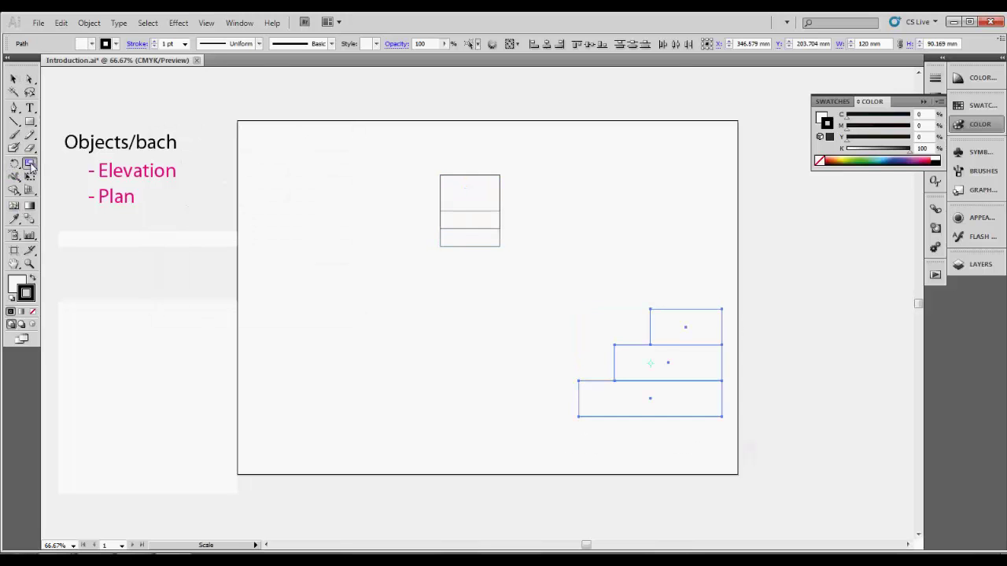
pyautogui.doubleClick(30, 163)
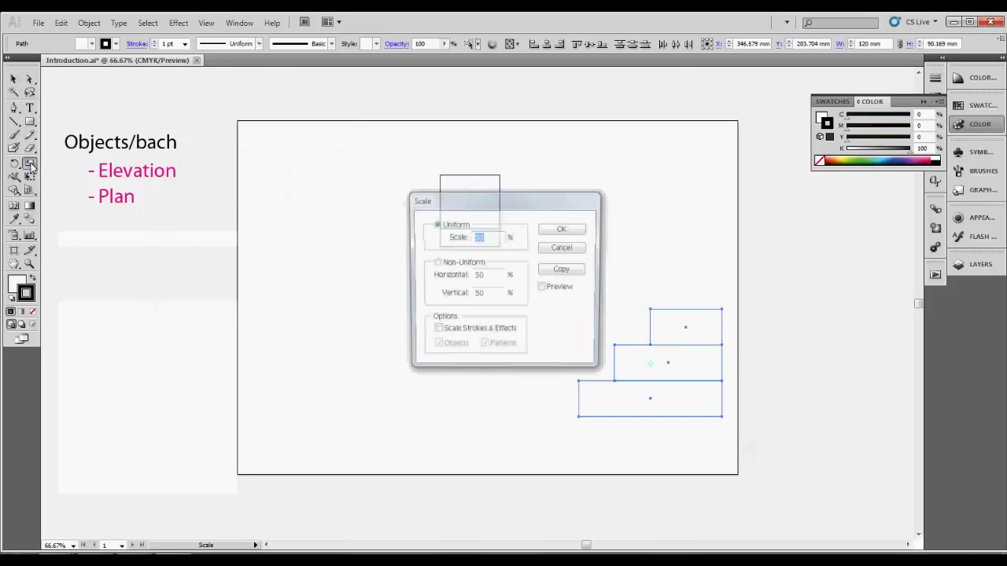
pyautogui.click(576, 230)
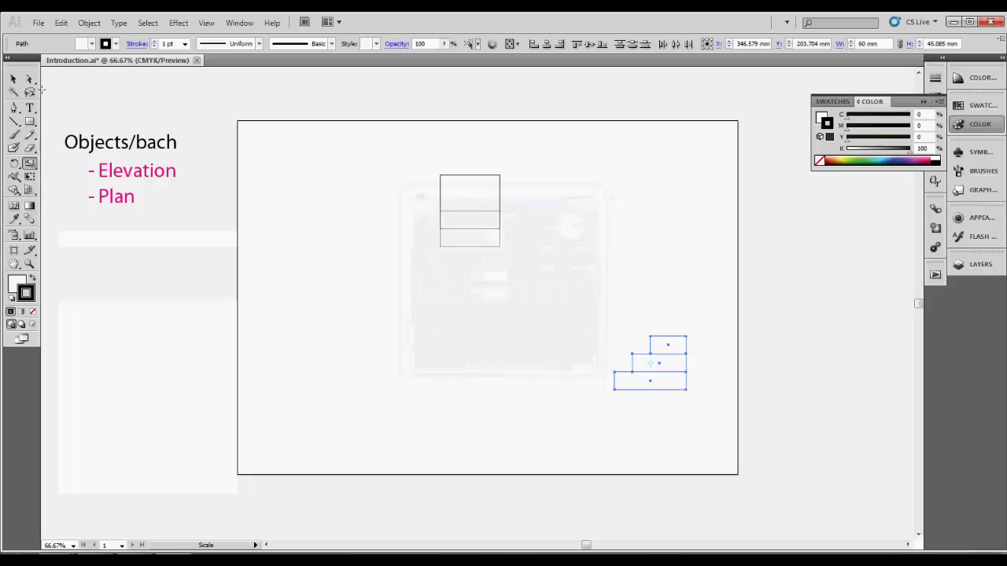
# Try to move only the top step of the elevation upward
pyautogui.click(13, 79)
pyautogui.moveTo(401, 153); pyautogui.dragTo(525, 275)
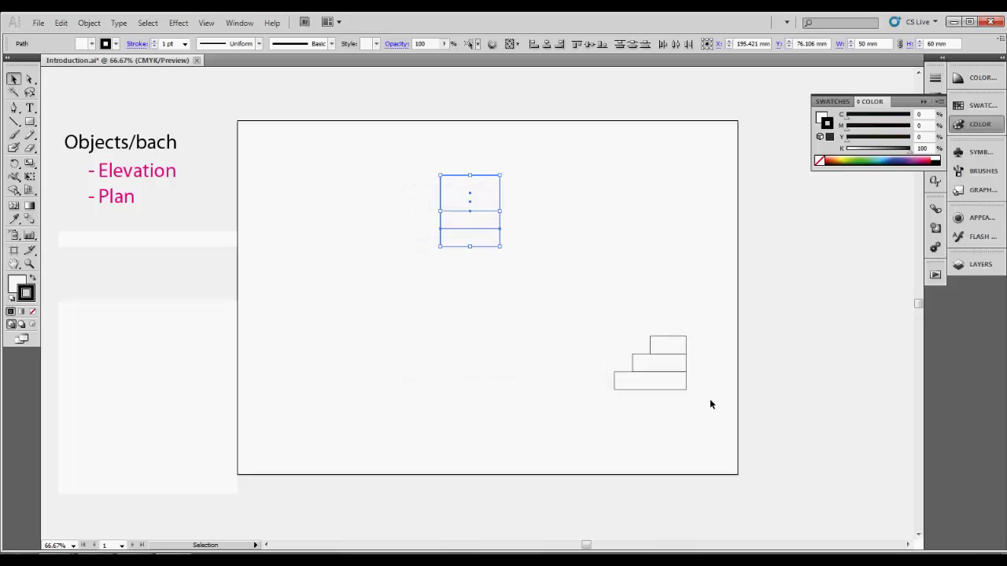
pyautogui.click(665, 343)
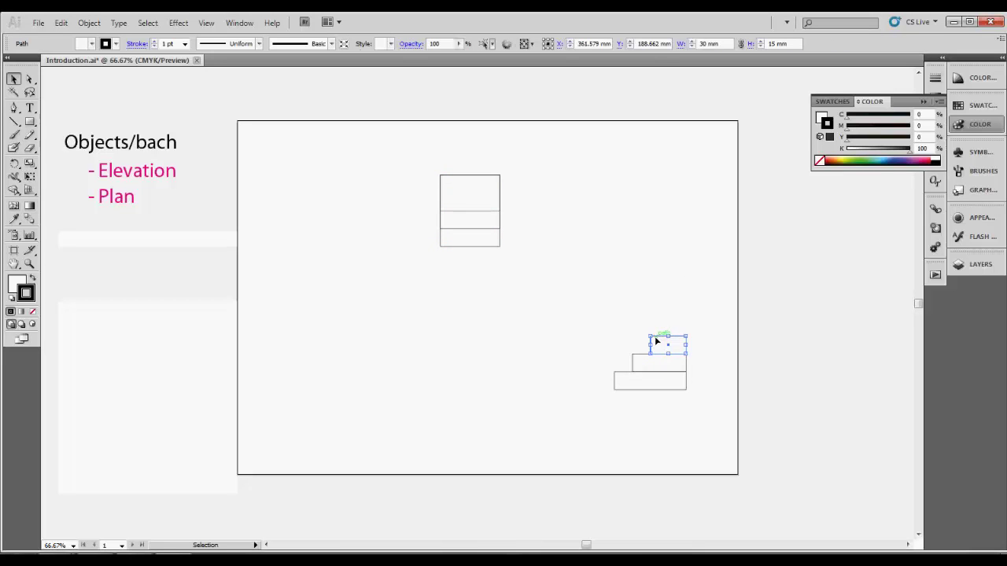
pyautogui.moveTo(657, 341); pyautogui.dragTo(668, 304)
pyautogui.hotkey('ctrl', 'z')
# Group the three stair elevation rectangles
pyautogui.moveTo(715, 426); pyautogui.dragTo(579, 304)
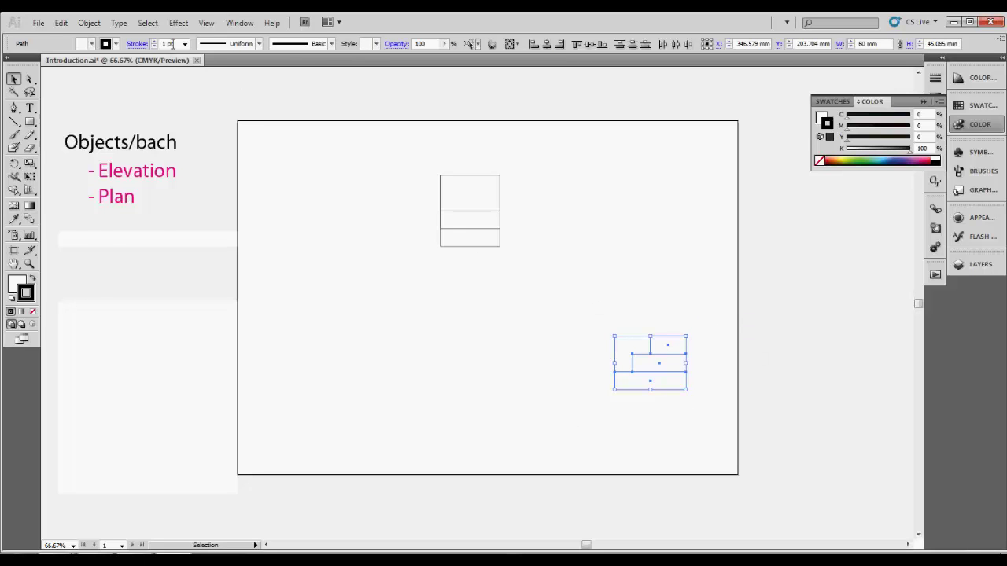
pyautogui.click(89, 22)
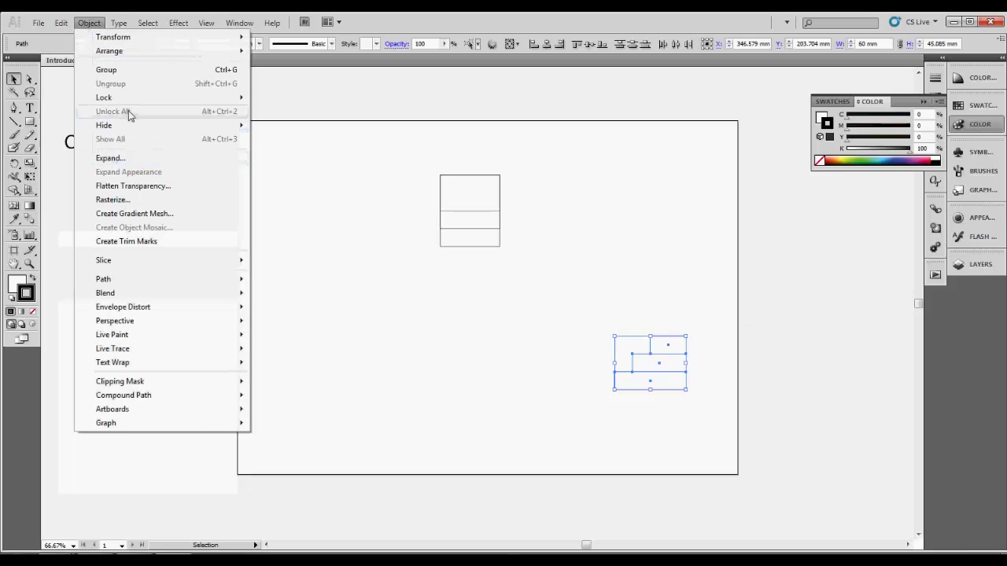
pyautogui.click(132, 70)
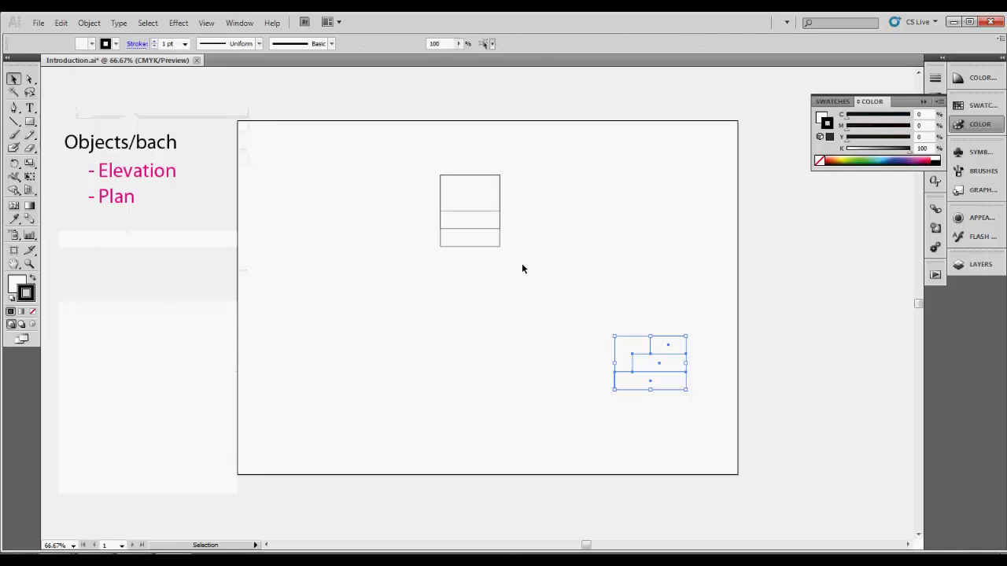
# Group the plan rectangles into one object
pyautogui.click(449, 176)
pyautogui.click(600, 248)
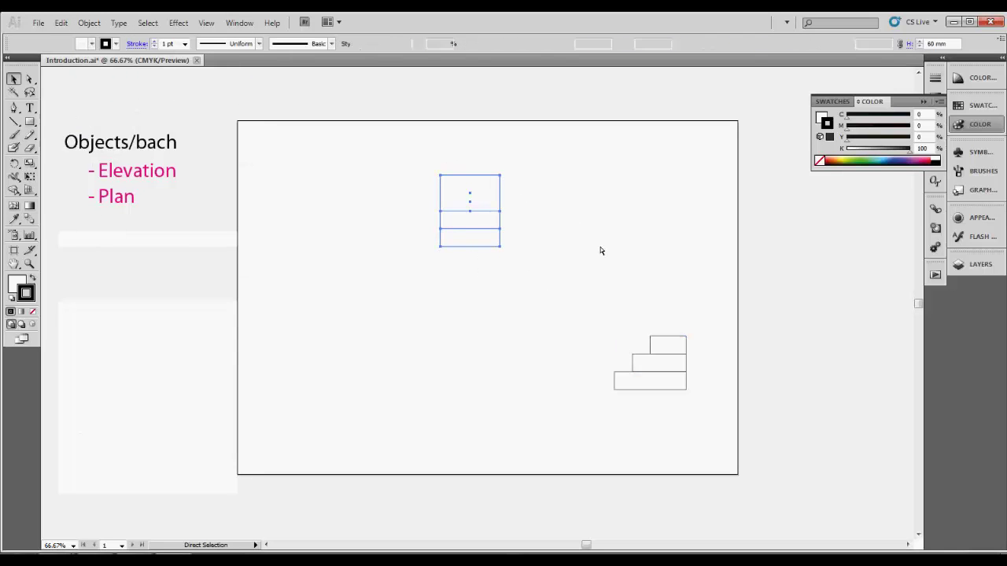
pyautogui.click(499, 205)
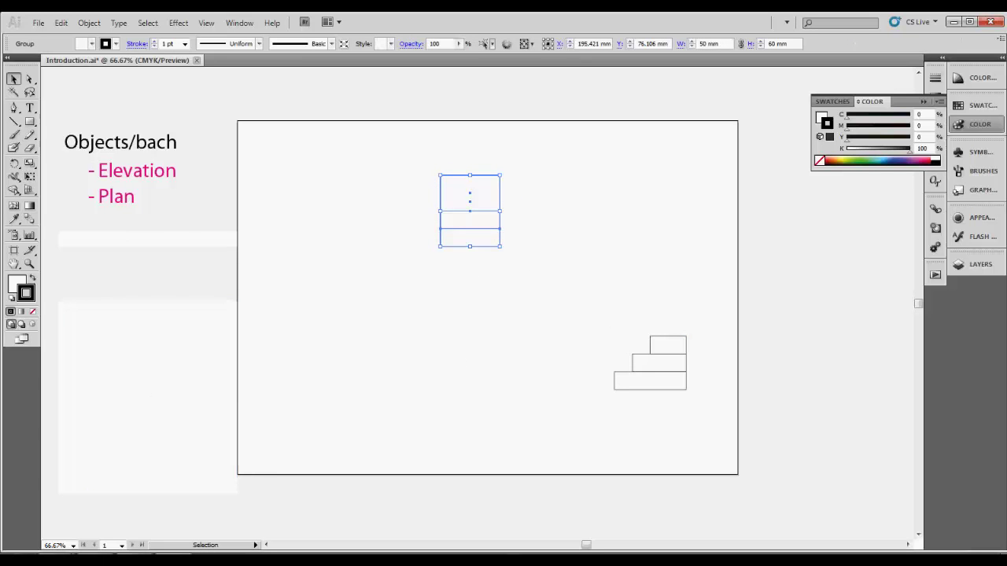
# Uncover the Reference Lines heading in the notes beside the artboard
pyautogui.click(206, 560)
pyautogui.click(170, 181)
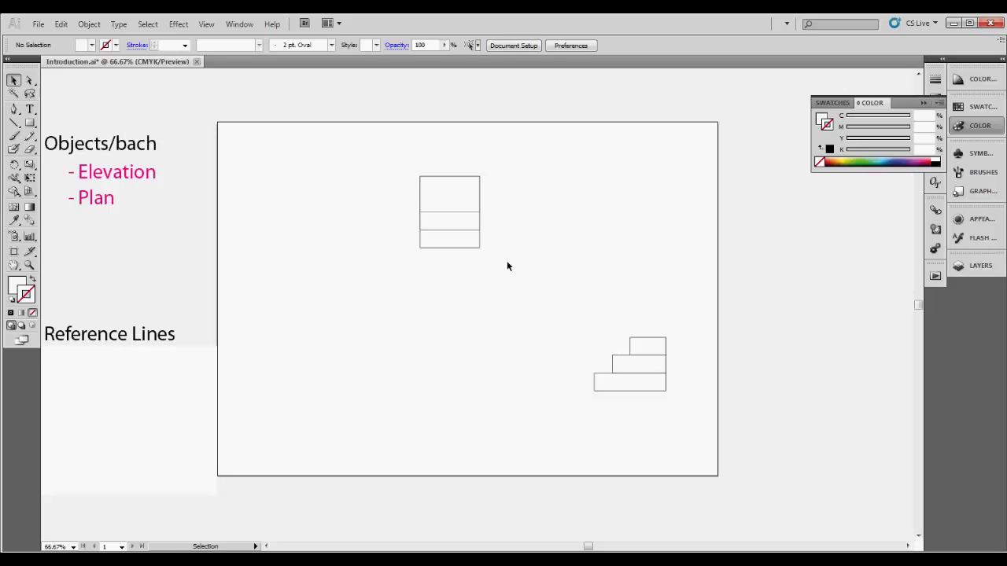
# Move the plan group straight up 30 mm and shift the elevation group sideways so it overlaps the artboard's right edge
pyautogui.moveTo(503, 268); pyautogui.dragTo(372, 157)
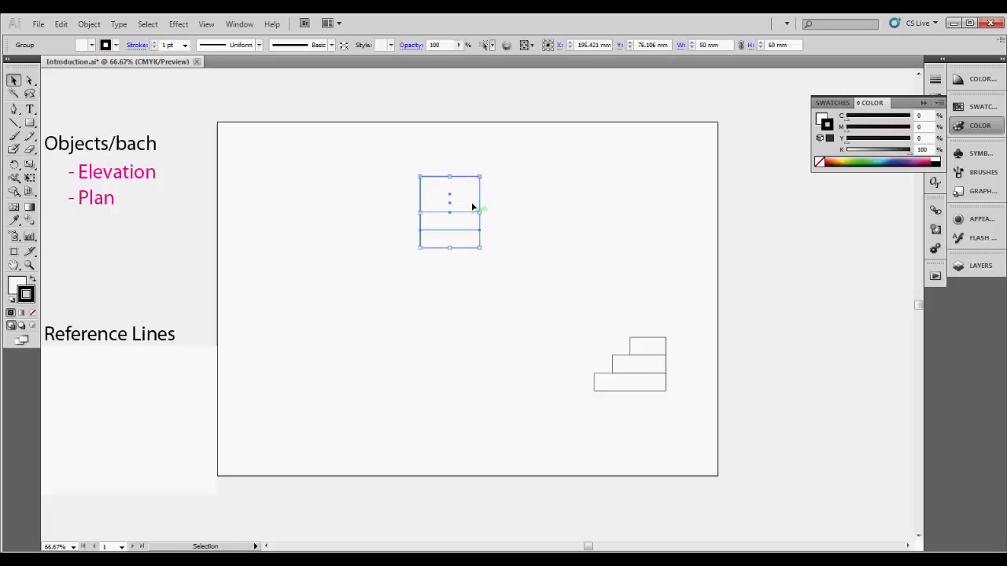
pyautogui.moveTo(467, 175); pyautogui.dragTo(467, 138)
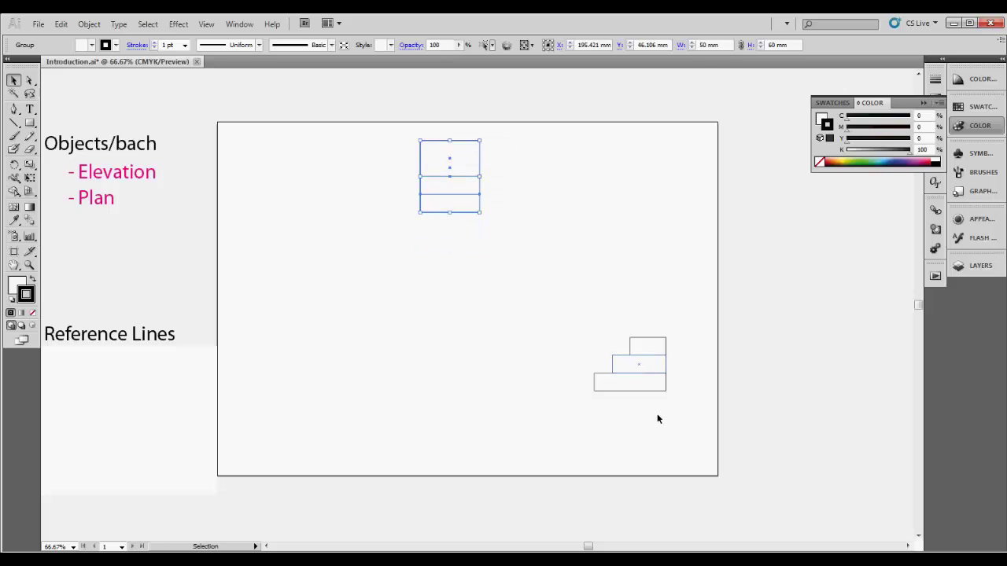
pyautogui.moveTo(690, 423); pyautogui.dragTo(594, 336)
pyautogui.moveTo(655, 378); pyautogui.dragTo(724, 382)
# Shorten the white cover rectangle from its upper edge to uncover the Picture Plane entry under Reference Lines
pyautogui.click(145, 364)
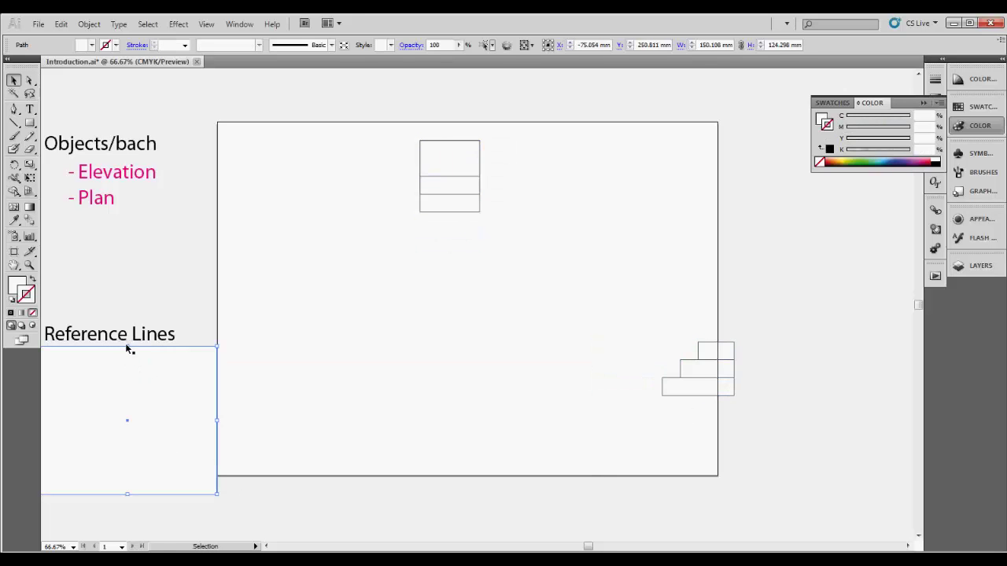
pyautogui.moveTo(127, 346); pyautogui.dragTo(129, 374)
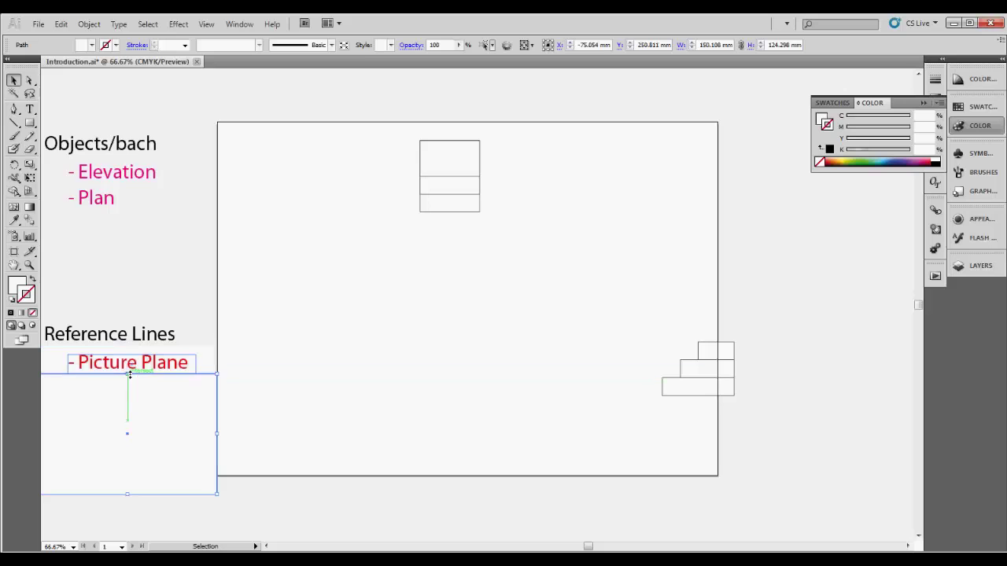
pyautogui.click(414, 372)
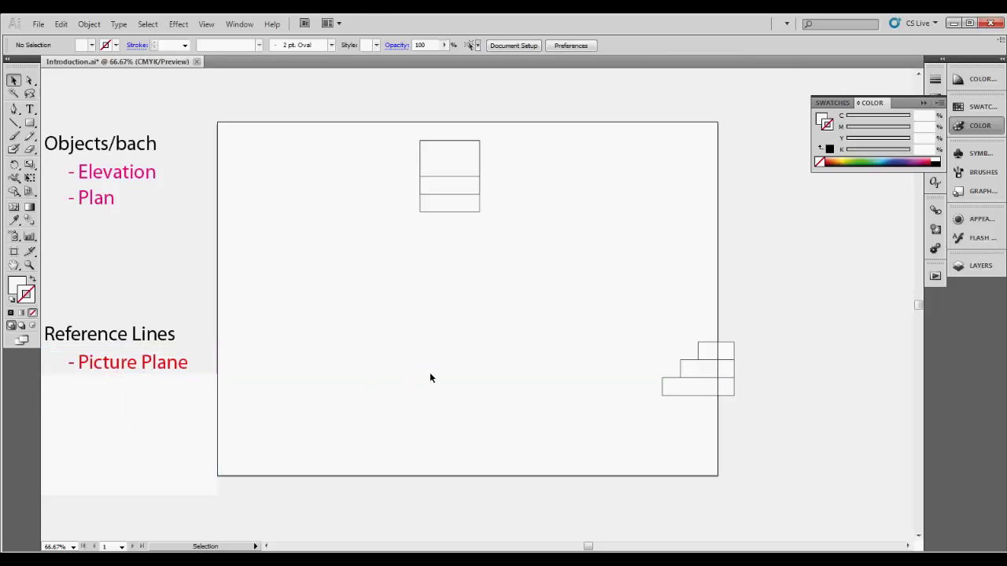
# Draw a horizontal line about 419 mm long across the artboard just below the plan and give it a red stroke
pyautogui.click(13, 122)
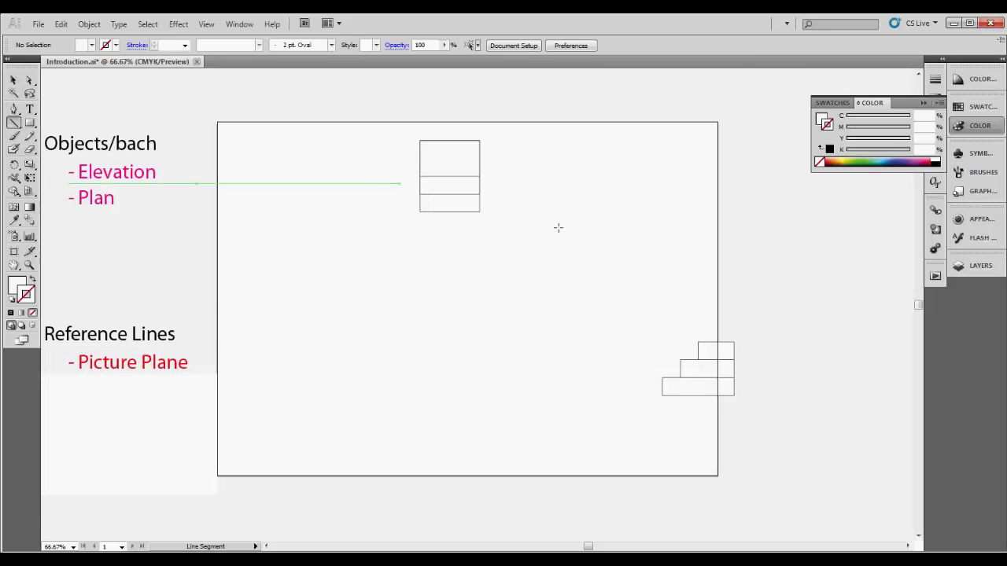
pyautogui.moveTo(699, 359)
pyautogui.mouseDown()
pyautogui.moveTo(699, 247)
pyautogui.moveTo(716, 228)
pyautogui.moveTo(218, 228)
pyautogui.mouseUp()
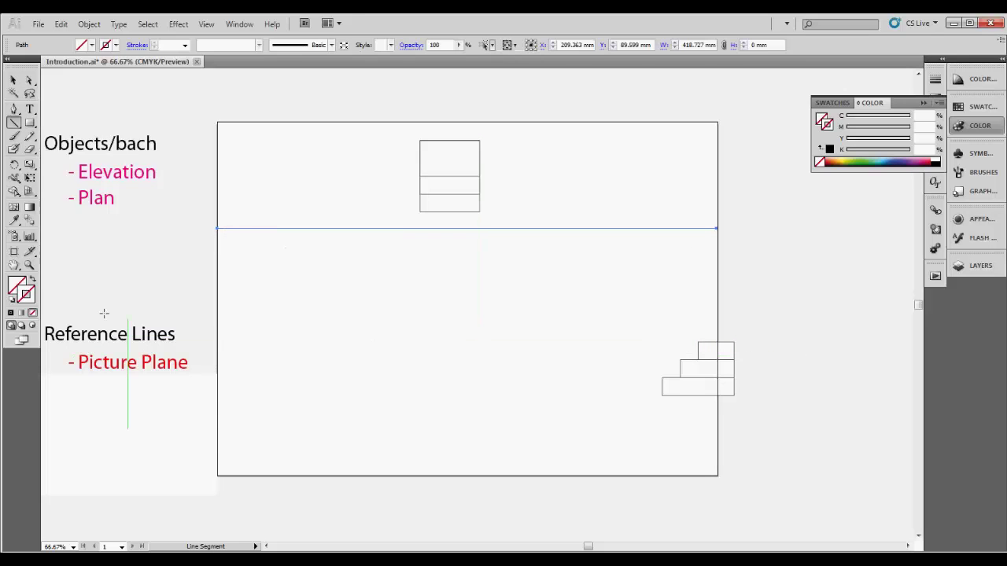
pyautogui.doubleClick(27, 296)
pyautogui.moveTo(418, 240); pyautogui.dragTo(509, 211)
pyautogui.click(637, 212)
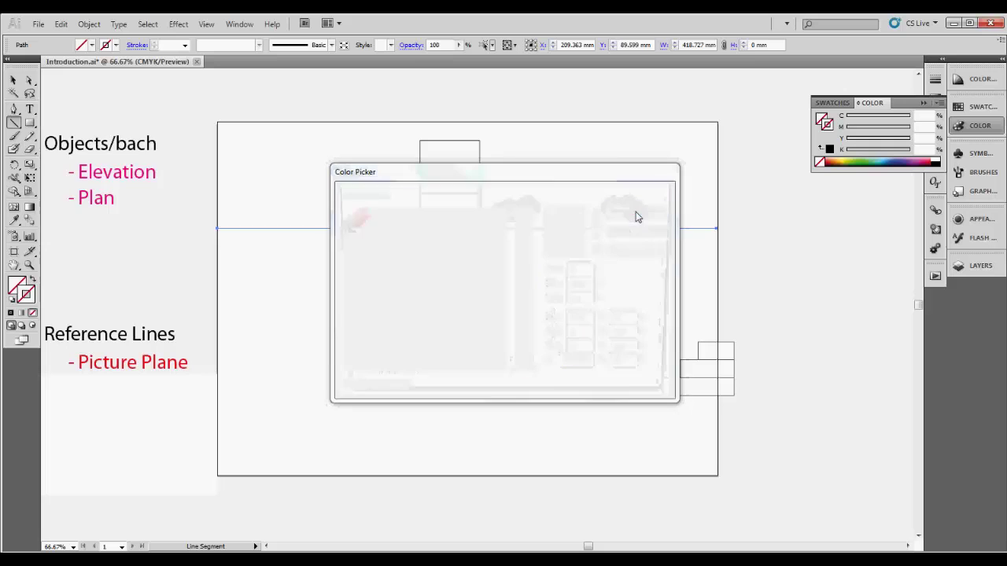
pyautogui.click(13, 80)
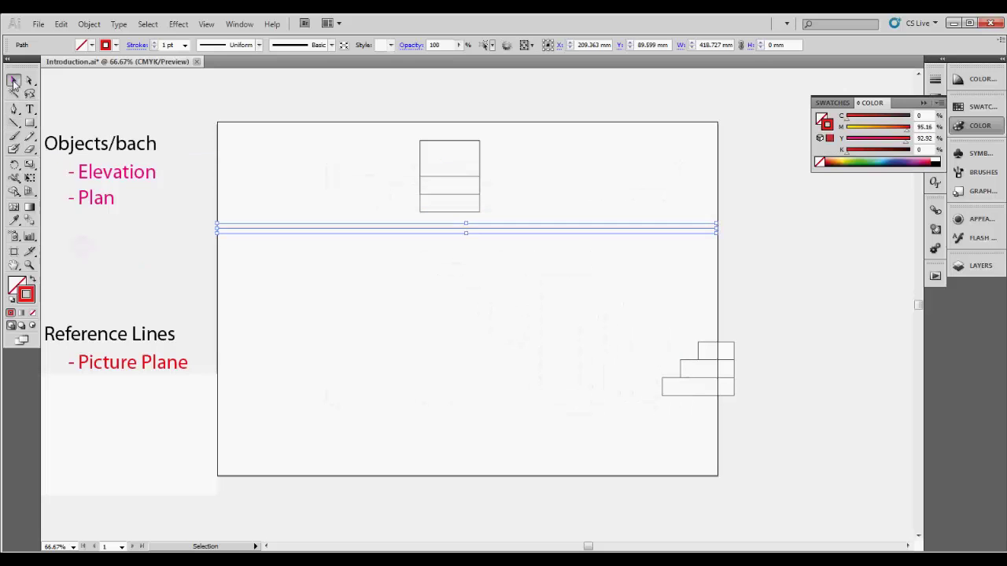
pyautogui.click(547, 318)
# Try a 9 pt stroke weight on the red picture plane line
pyautogui.click(706, 231)
pyautogui.click(935, 79)
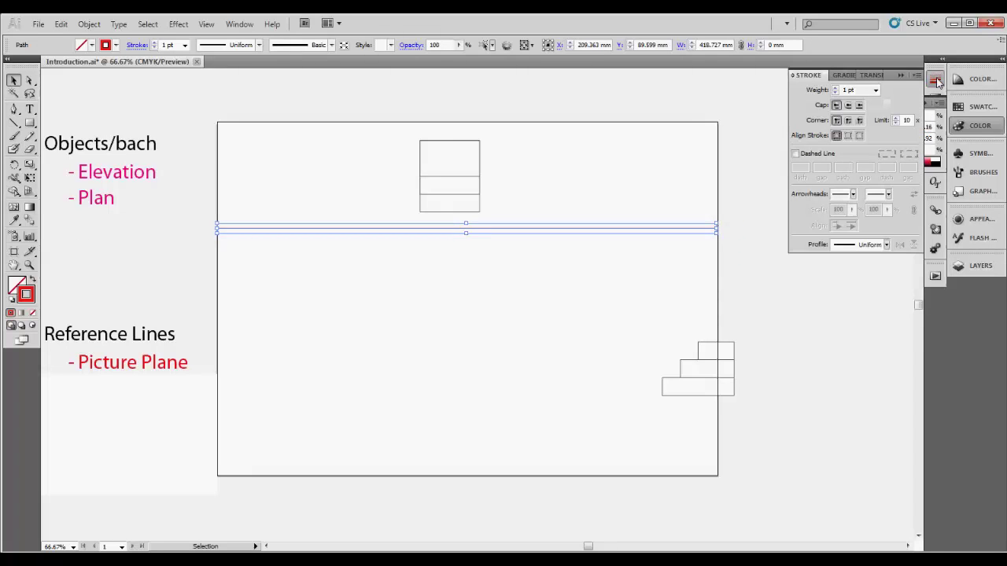
pyautogui.click(873, 91)
pyautogui.click(851, 210)
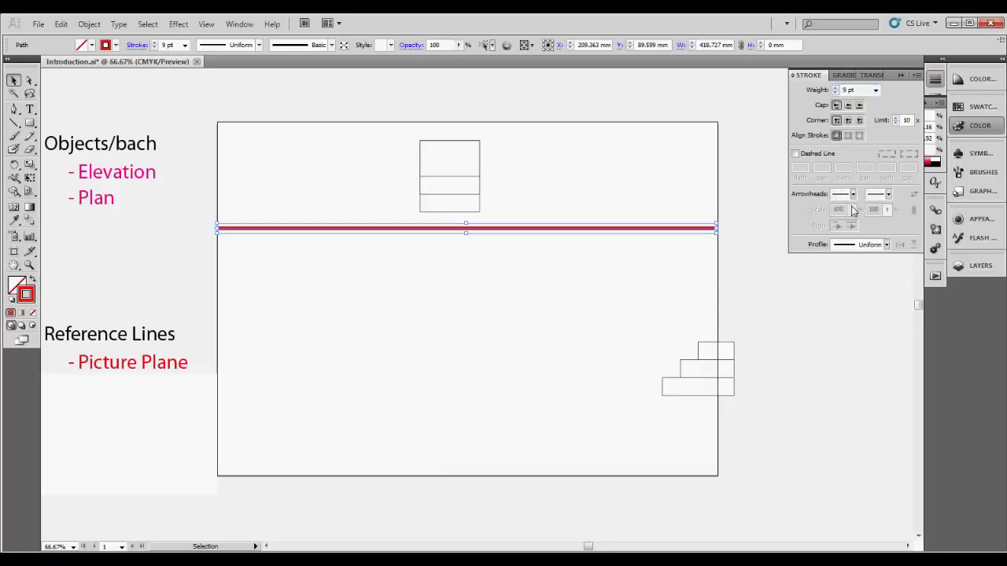
pyautogui.hotkey('ctrl', 'z')
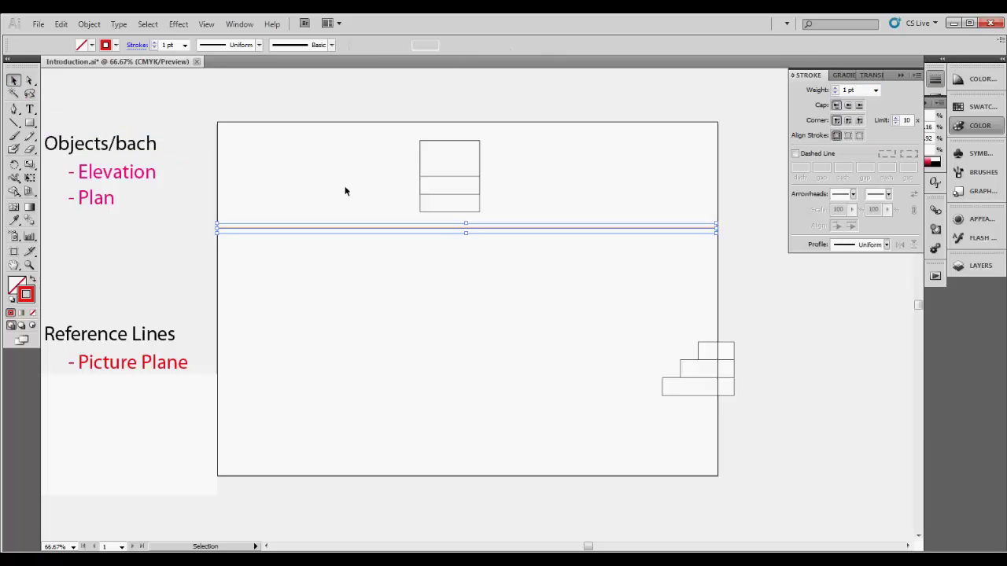
pyautogui.click(483, 254)
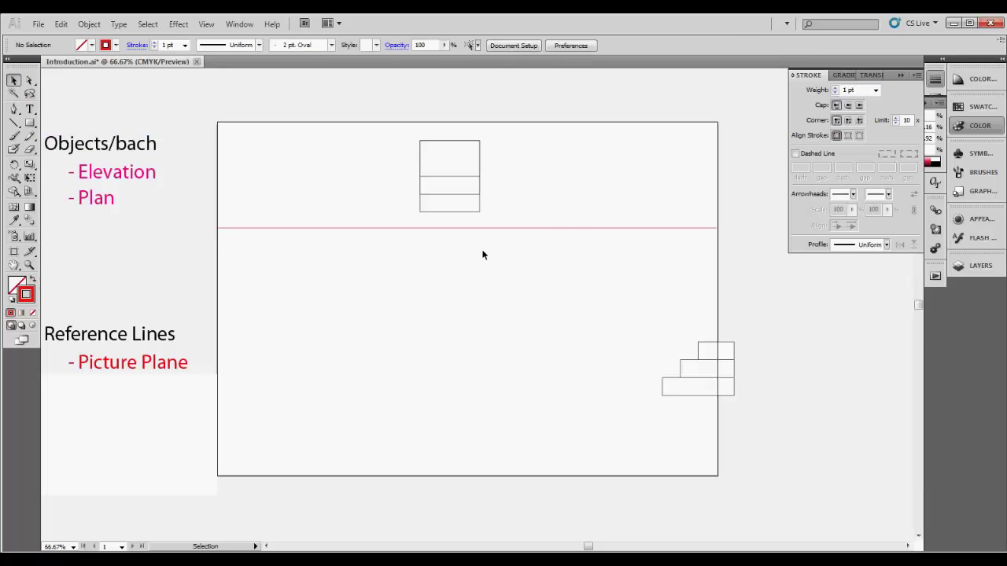
pyautogui.click(573, 229)
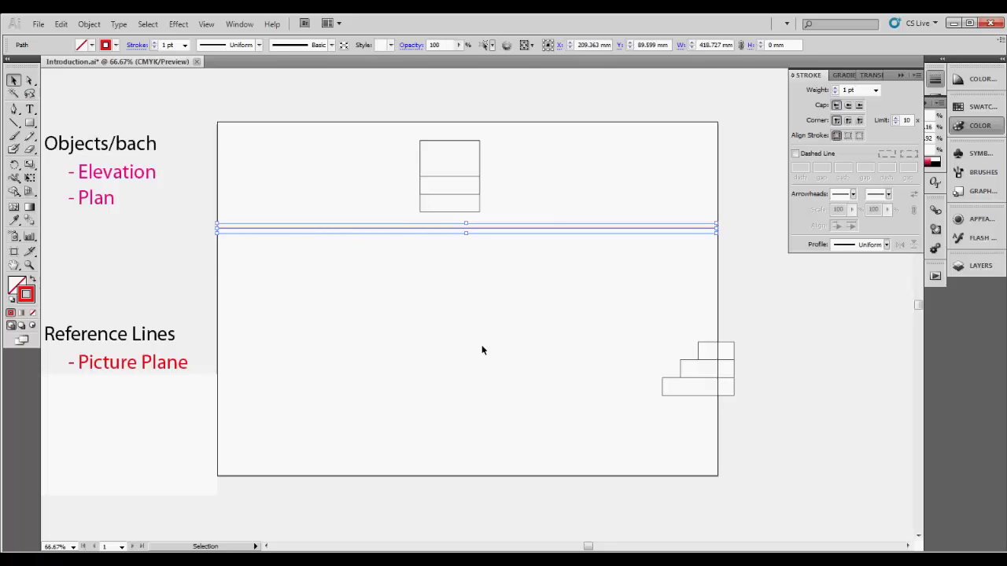
# Shorten the white cover rectangle further to uncover the Horizon Line entry, leaving it about 76 mm high
pyautogui.click(160, 375)
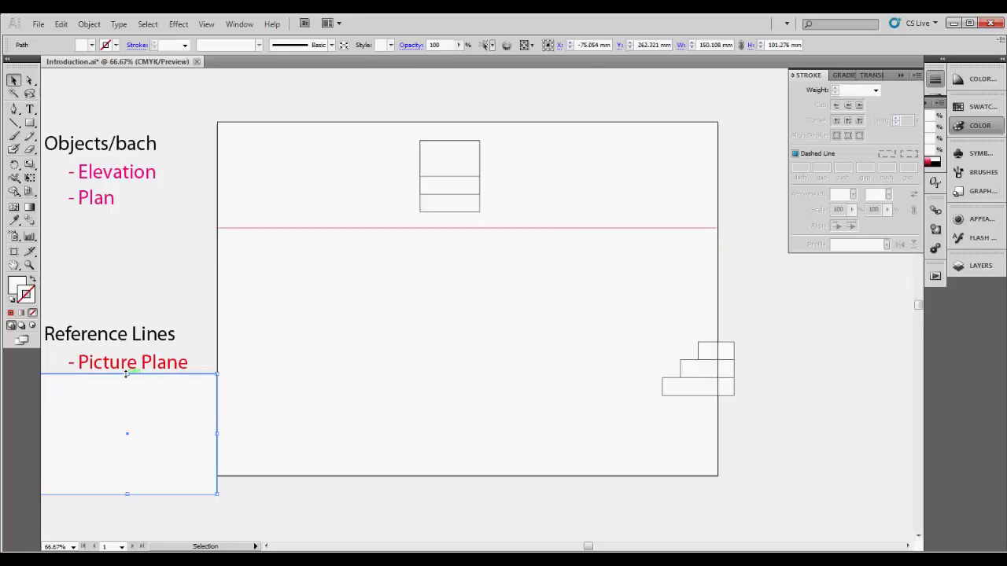
pyautogui.moveTo(126, 375); pyautogui.dragTo(129, 404)
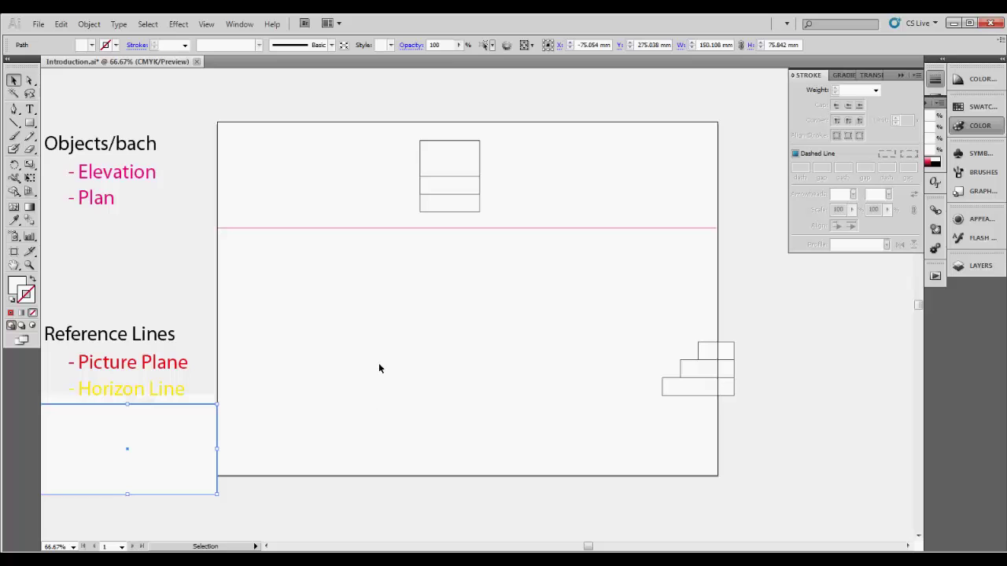
# Draw a 420 mm horizontal line across the full artboard width, about 53 mm below the red picture plane line
pyautogui.click(14, 123)
pyautogui.moveTo(217, 290); pyautogui.dragTo(717, 290)
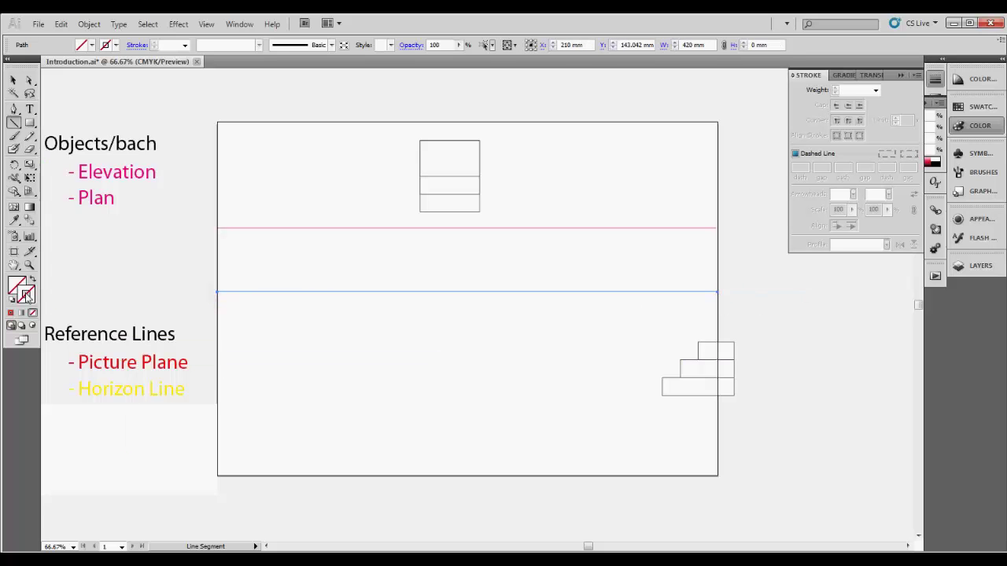
# Apply the yellow of the Horizon Line label to the lower reference line as its stroke, with no fill
pyautogui.click(15, 222)
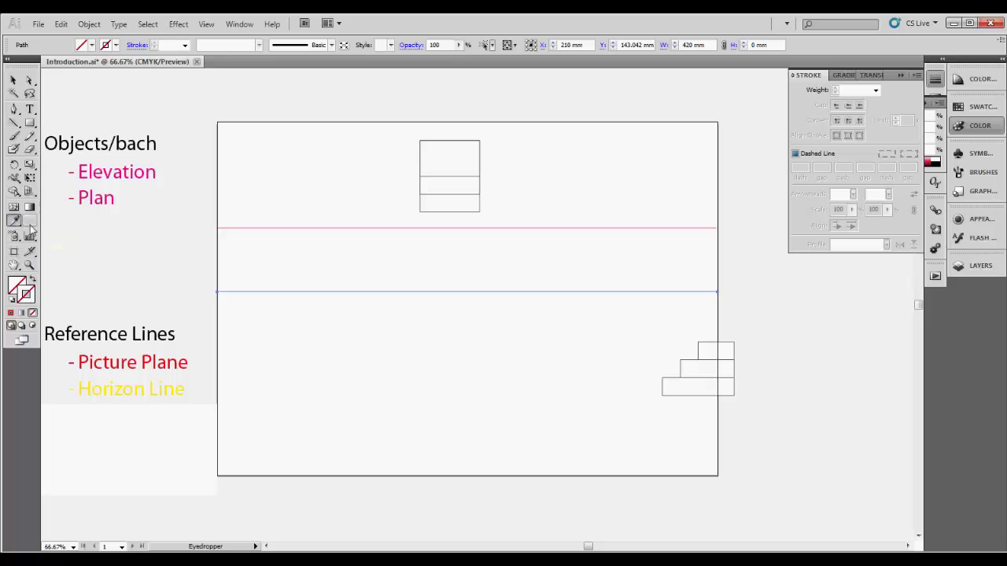
pyautogui.click(85, 381)
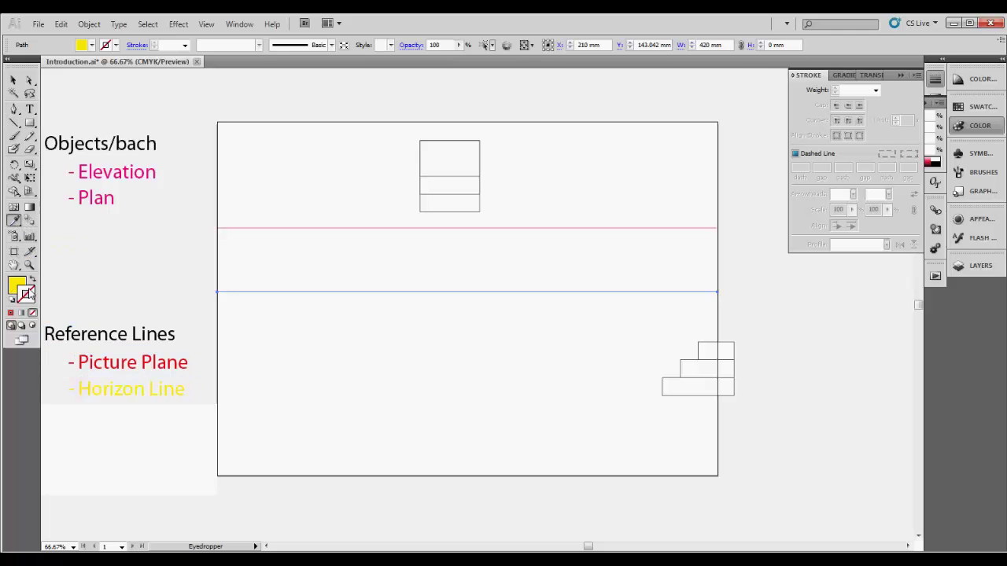
pyautogui.click(31, 279)
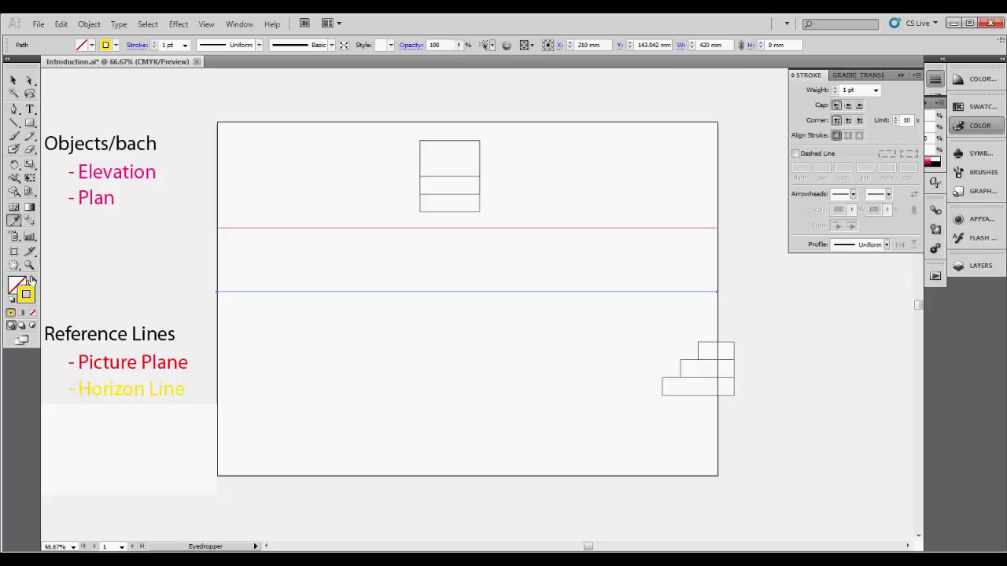
pyautogui.click(14, 80)
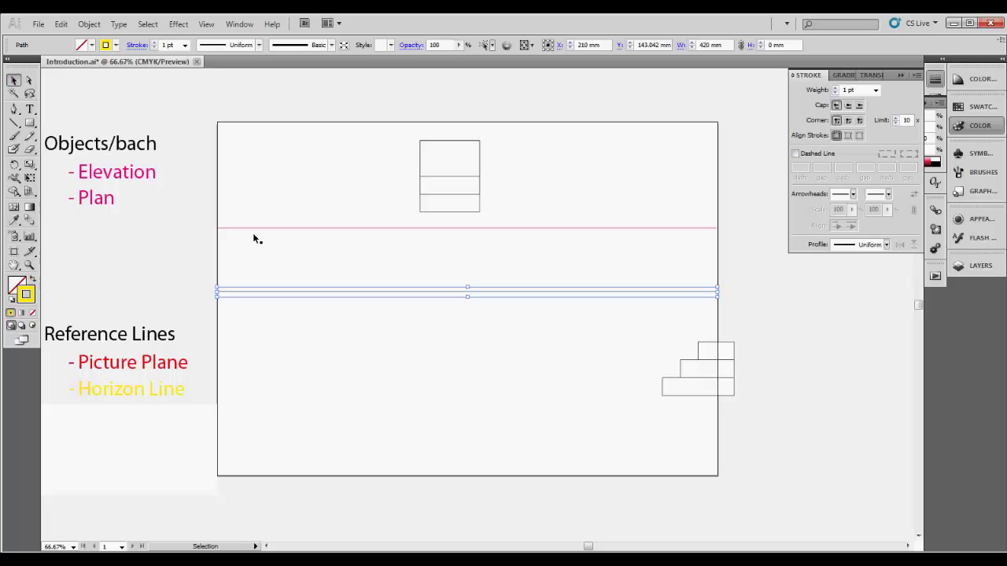
pyautogui.click(364, 340)
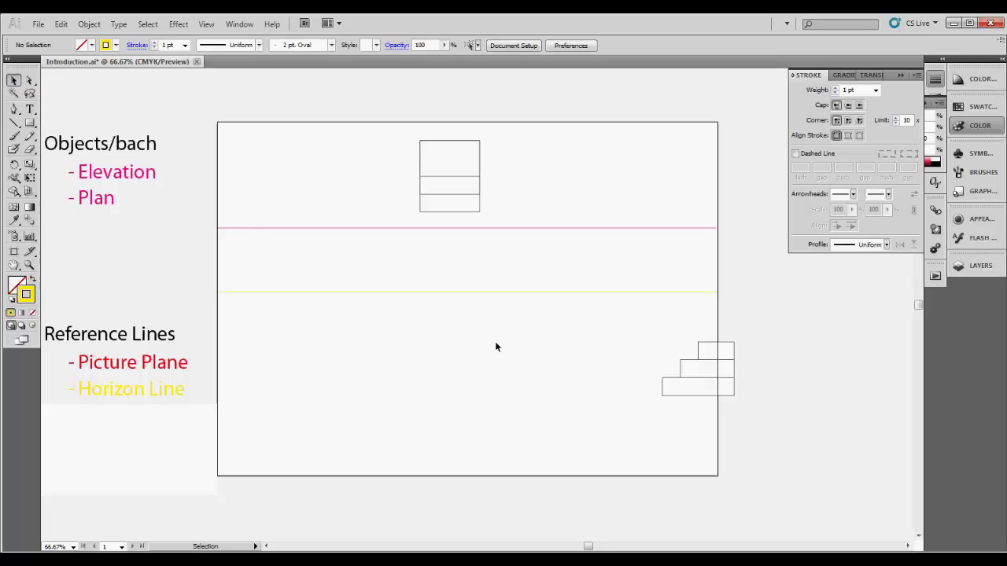
# Darken the horizon line's yellow stroke to colour C1AF06
pyautogui.click(498, 292)
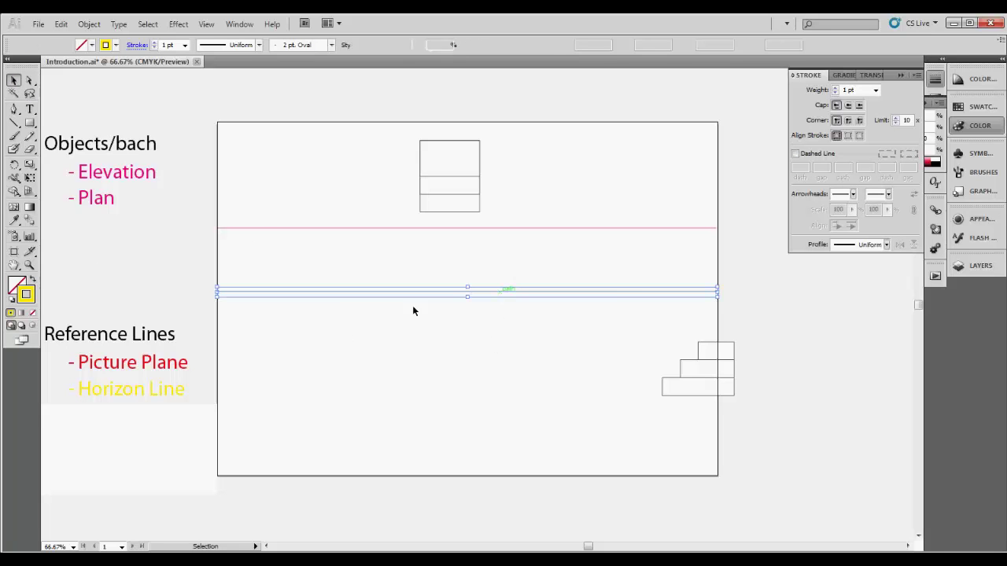
pyautogui.doubleClick(27, 298)
pyautogui.click(499, 249)
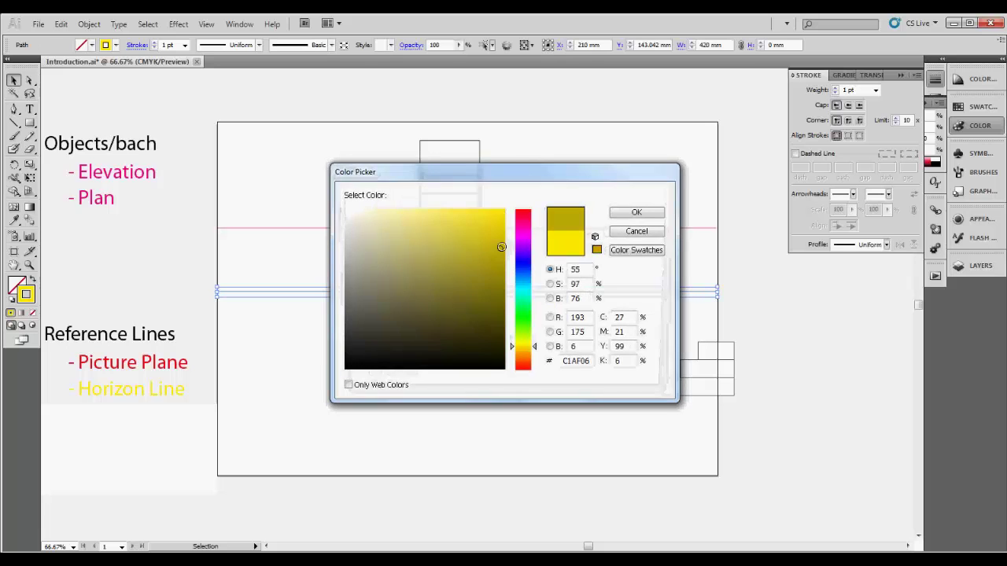
pyautogui.click(636, 212)
pyautogui.click(737, 295)
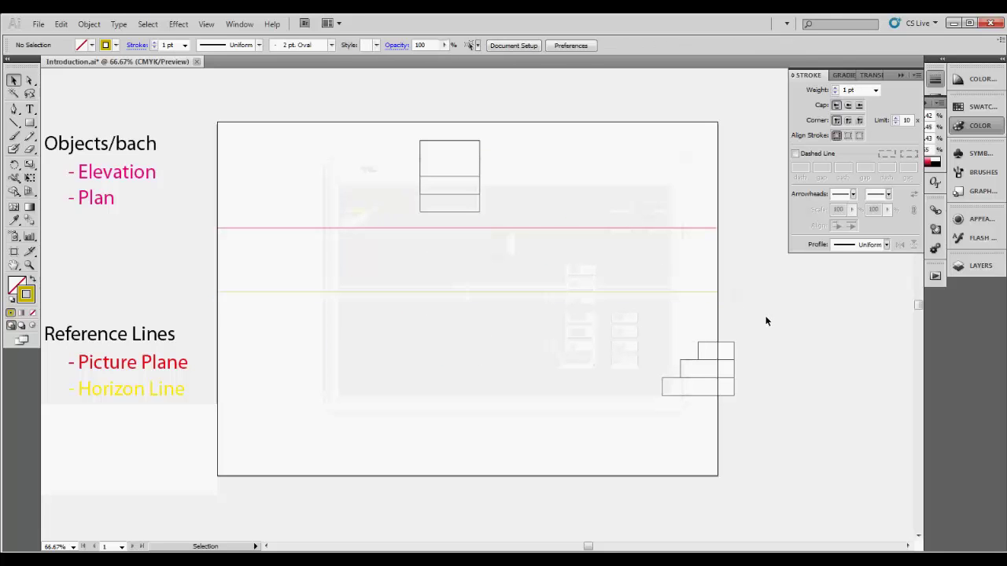
pyautogui.click(504, 292)
pyautogui.click(460, 418)
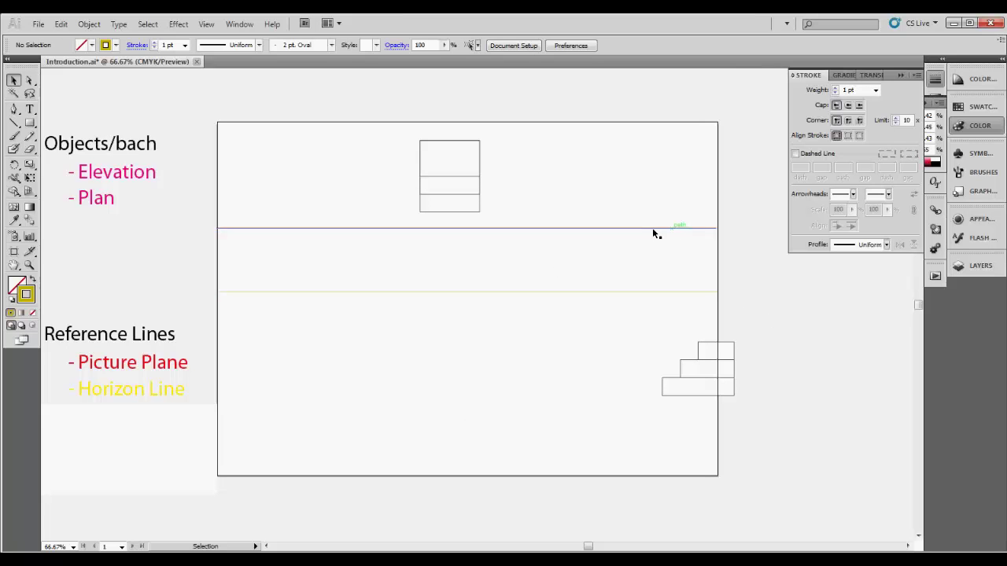
# Shorten the white cover rectangle to about 54 mm high to uncover the Ground Line entry
pyautogui.click(143, 425)
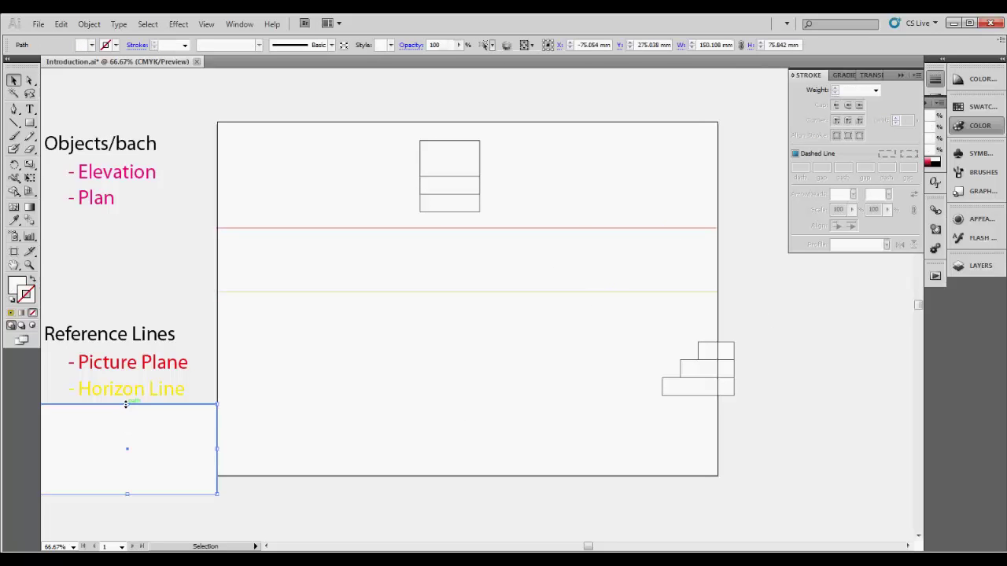
pyautogui.moveTo(125, 406); pyautogui.dragTo(144, 437)
pyautogui.click(405, 393)
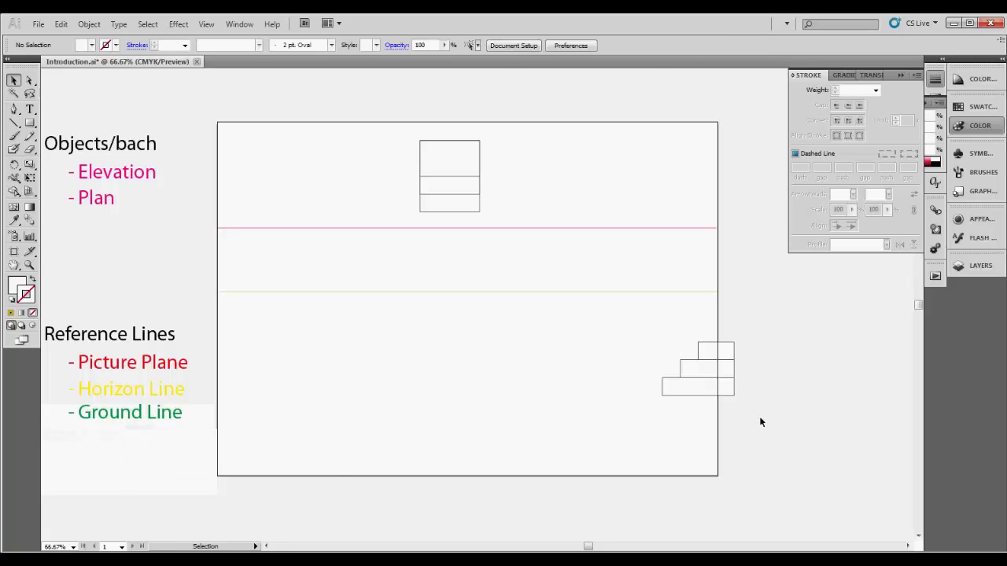
# Move the stepped elevation about 24 mm left so it lies fully inside the artboard
pyautogui.moveTo(761, 418)
pyautogui.mouseDown()
pyautogui.moveTo(663, 326)
pyautogui.moveTo(628, 333)
pyautogui.mouseUp()
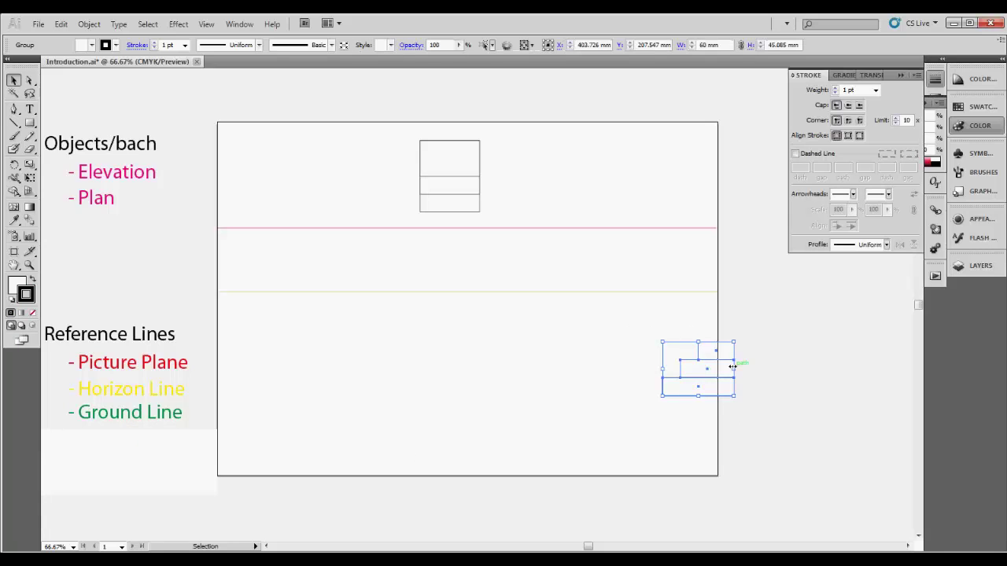
pyautogui.moveTo(732, 365); pyautogui.dragTo(703, 365)
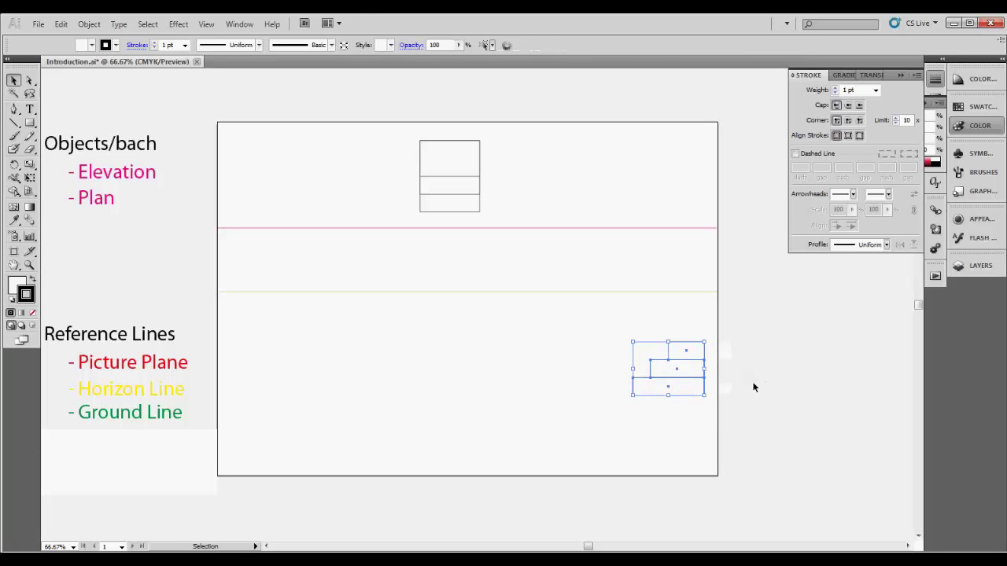
pyautogui.click(695, 400)
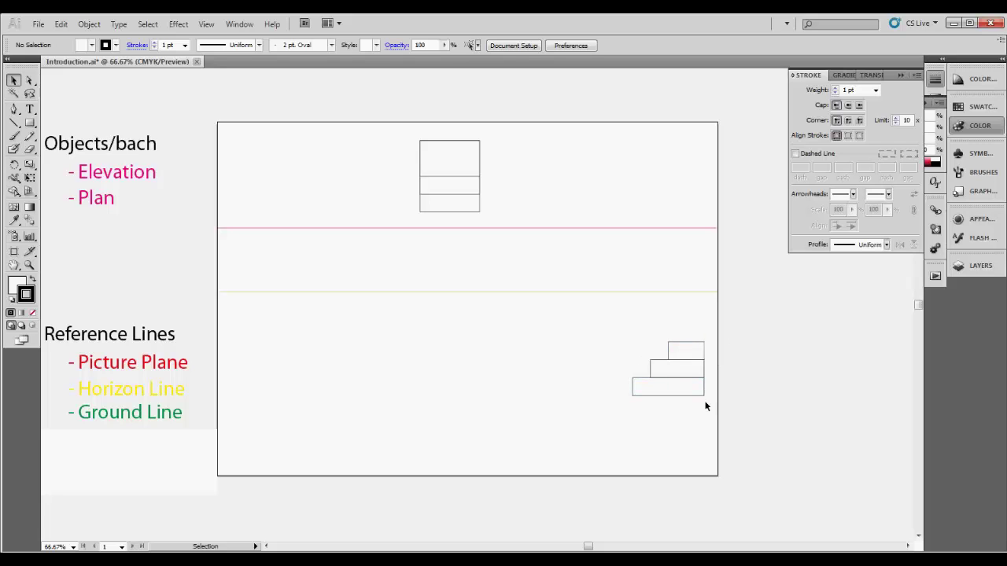
# Draw a horizontal ground line about 419 mm long along the elevation's base and give it a green 009B1A stroke
pyautogui.click(15, 124)
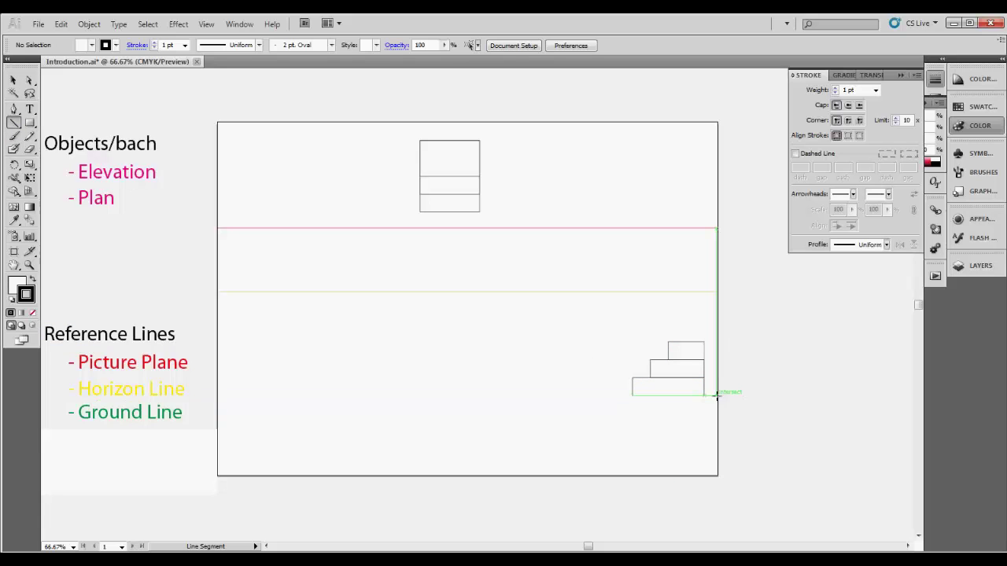
pyautogui.moveTo(714, 396); pyautogui.dragTo(215, 398)
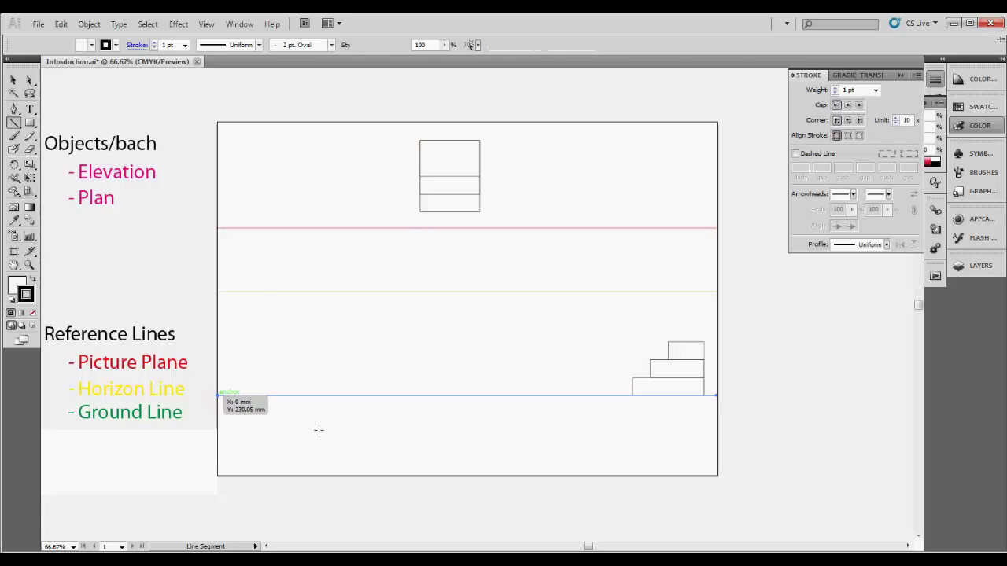
pyautogui.doubleClick(27, 296)
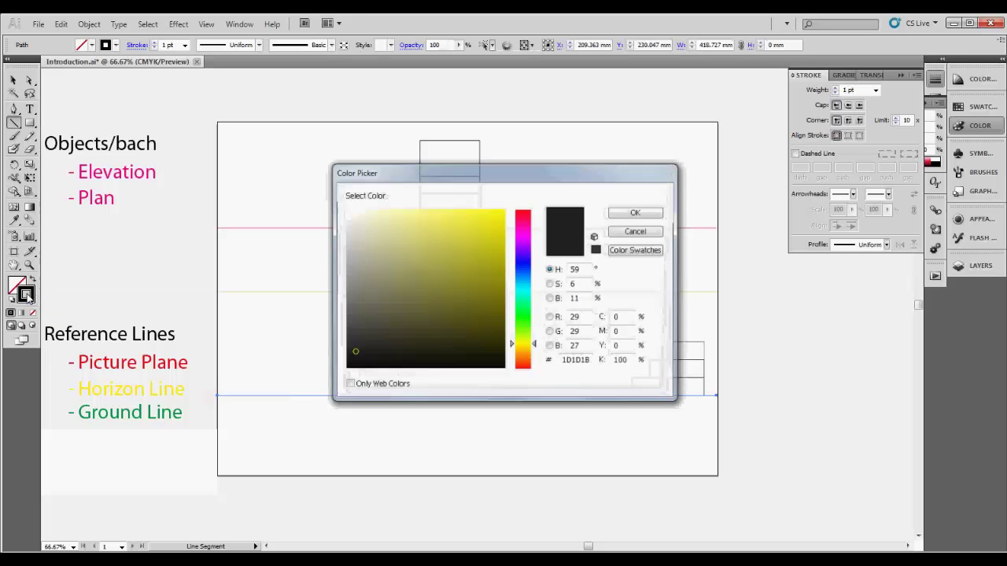
pyautogui.click(529, 309)
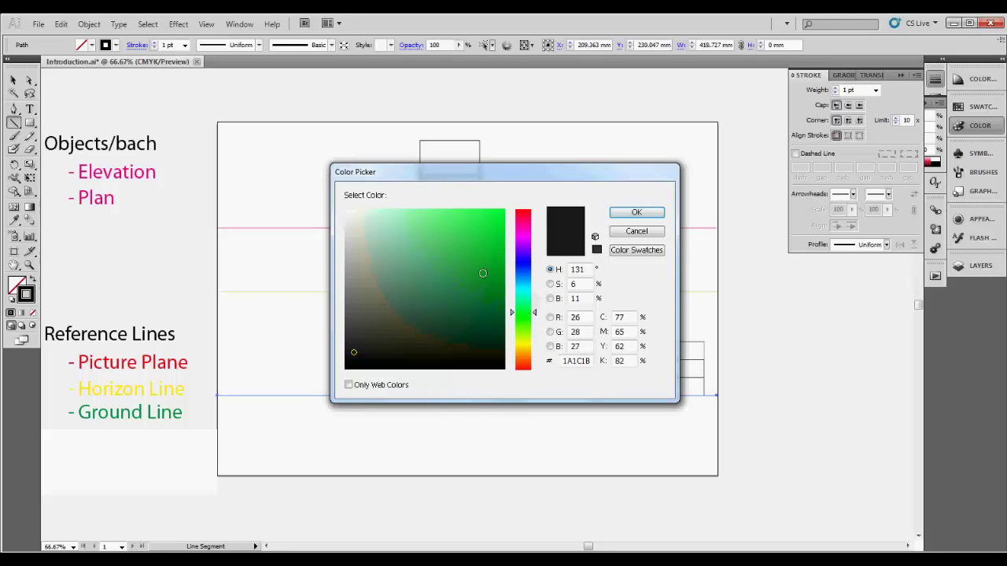
pyautogui.click(507, 269)
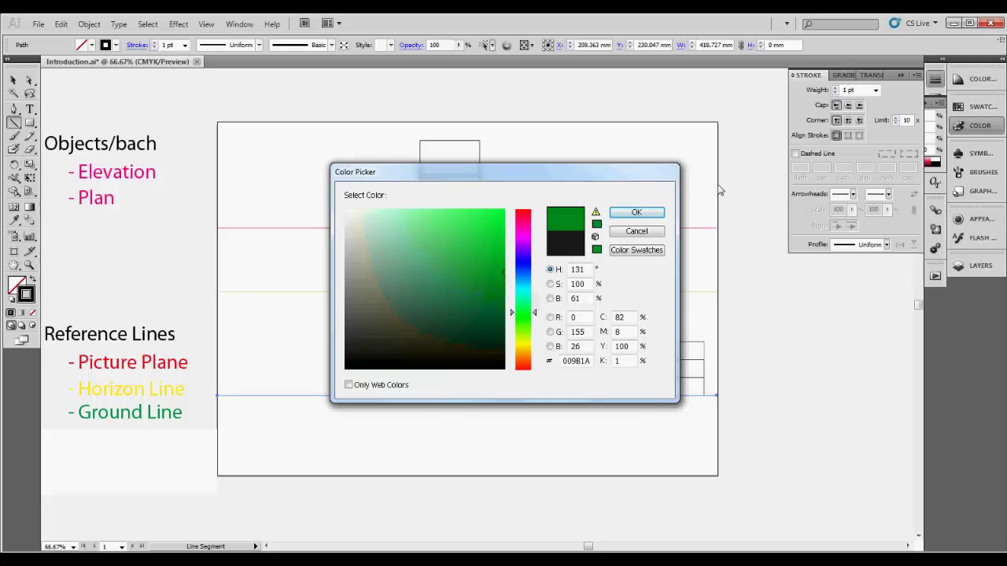
pyautogui.click(636, 213)
pyautogui.click(13, 80)
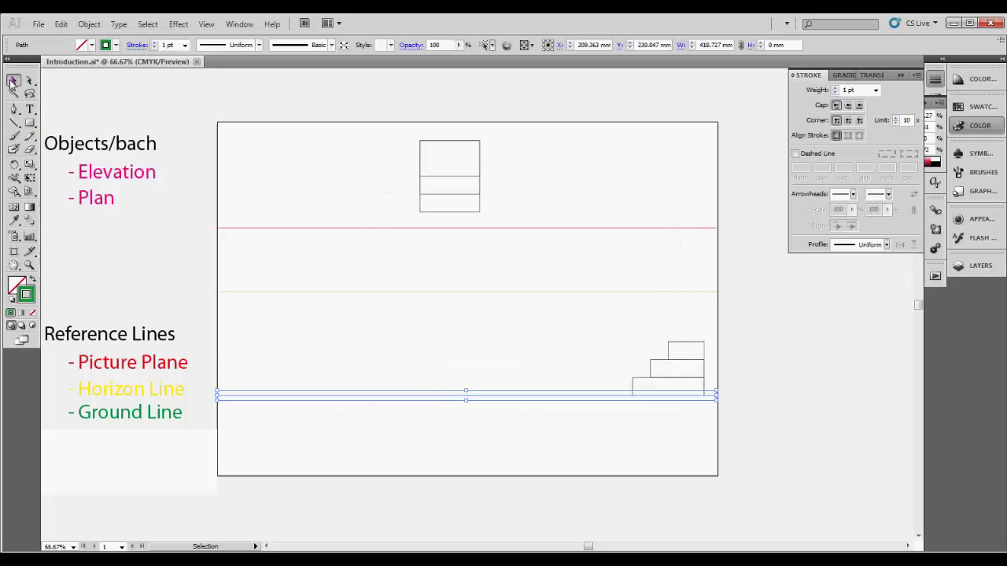
pyautogui.click(445, 381)
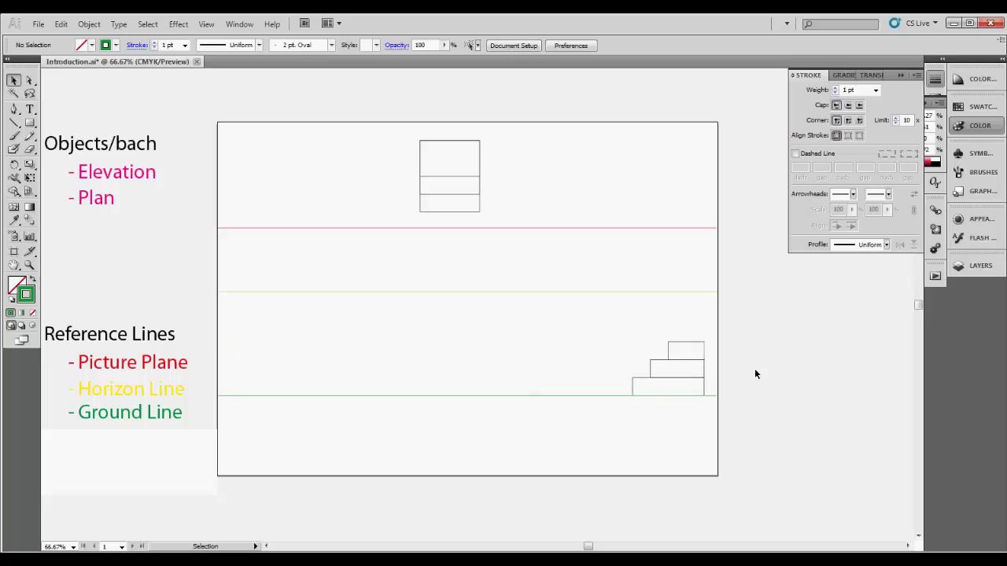
# Shorten the white cover rectangle to about 32 mm high to uncover the Stationary Point entry
pyautogui.click(201, 456)
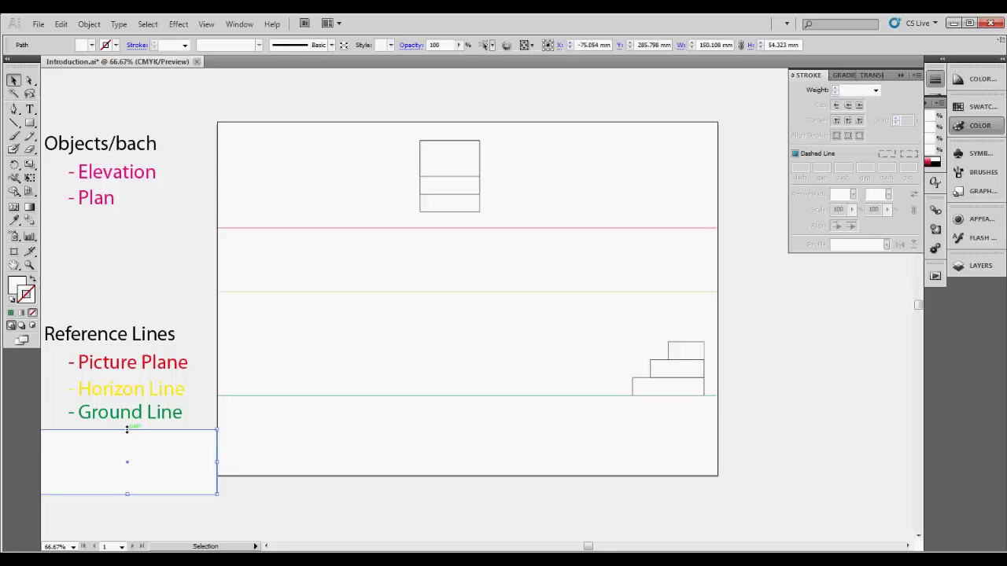
pyautogui.moveTo(126, 429); pyautogui.dragTo(128, 456)
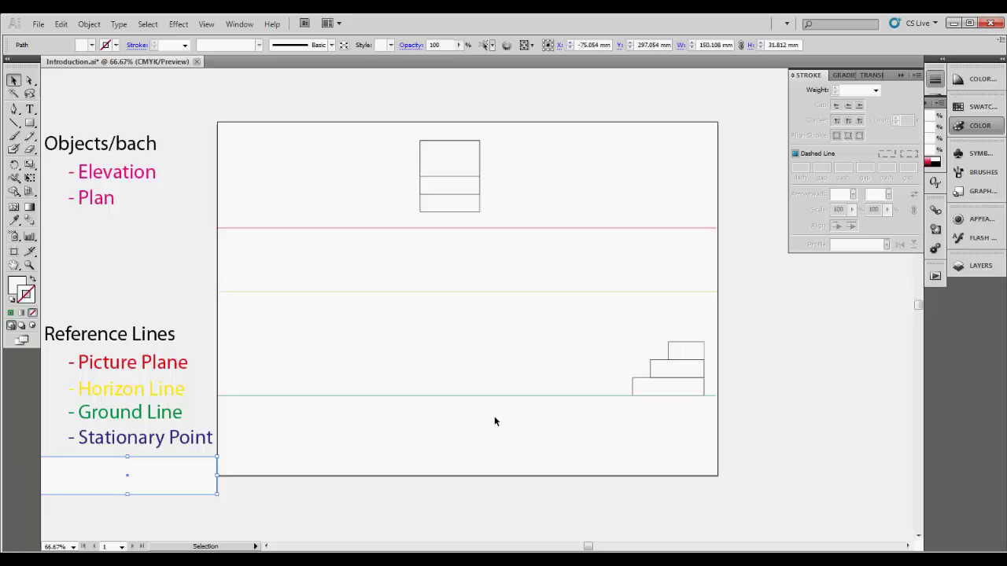
# Draw an L-shaped path with the Pen tool, with a vertical leg about 335 mm and a horizontal leg about 384 mm long
pyautogui.click(14, 123)
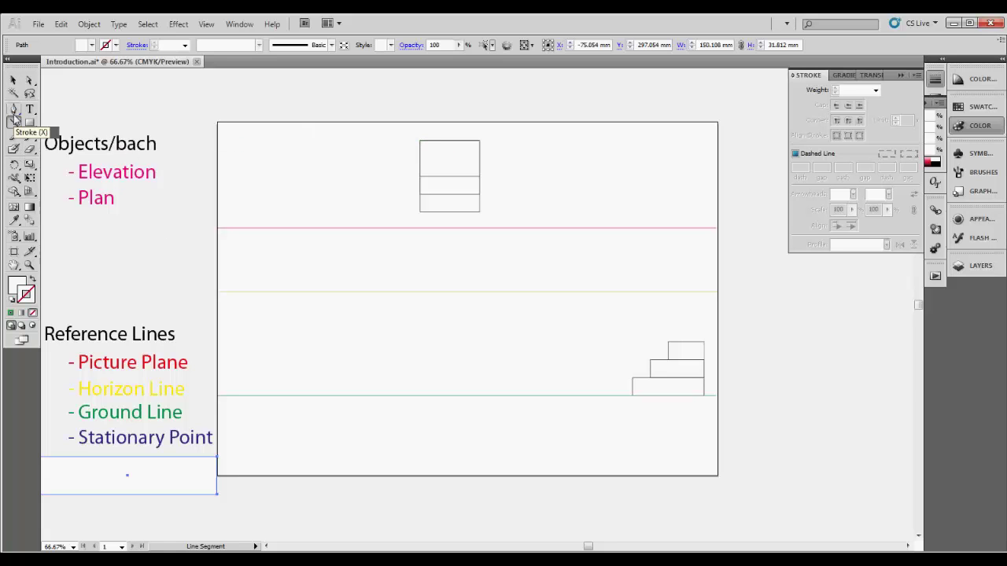
pyautogui.click(14, 110)
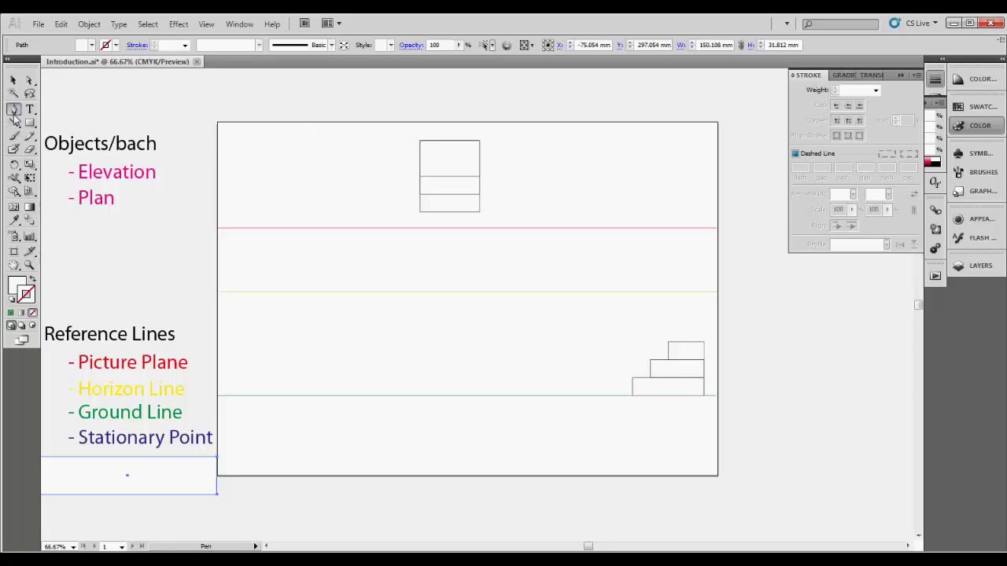
pyautogui.click(255, 123)
pyautogui.click(258, 88)
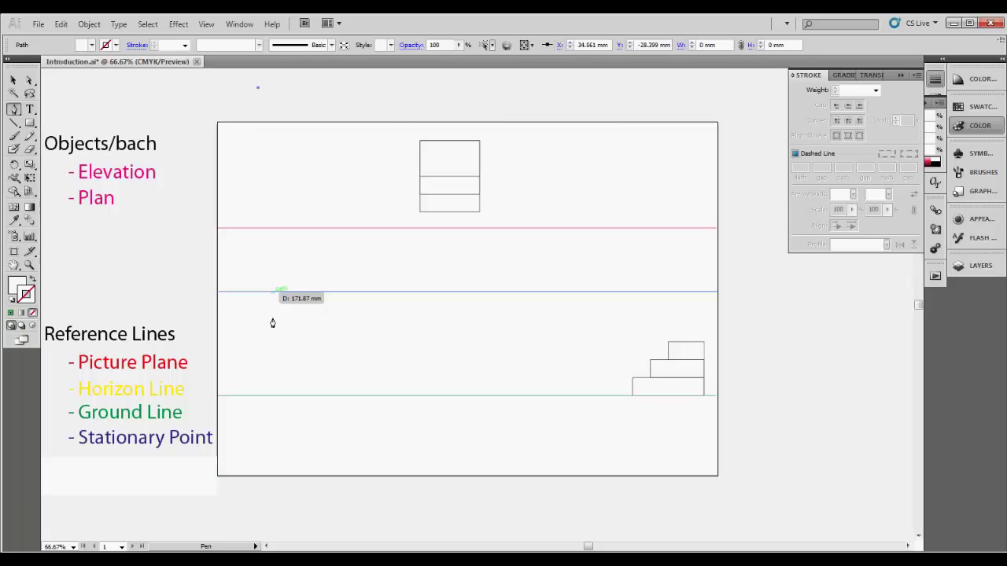
pyautogui.click(258, 486)
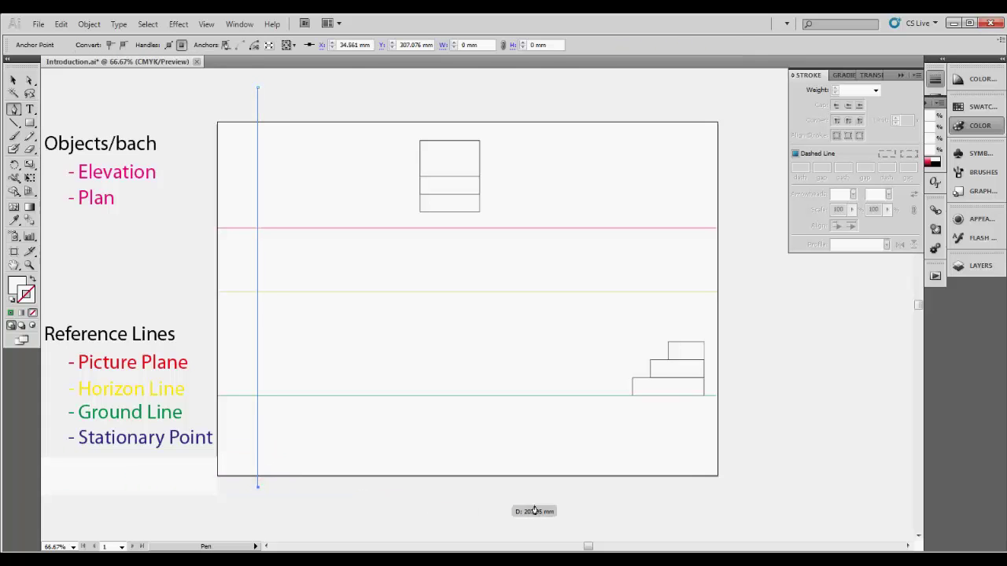
pyautogui.click(715, 488)
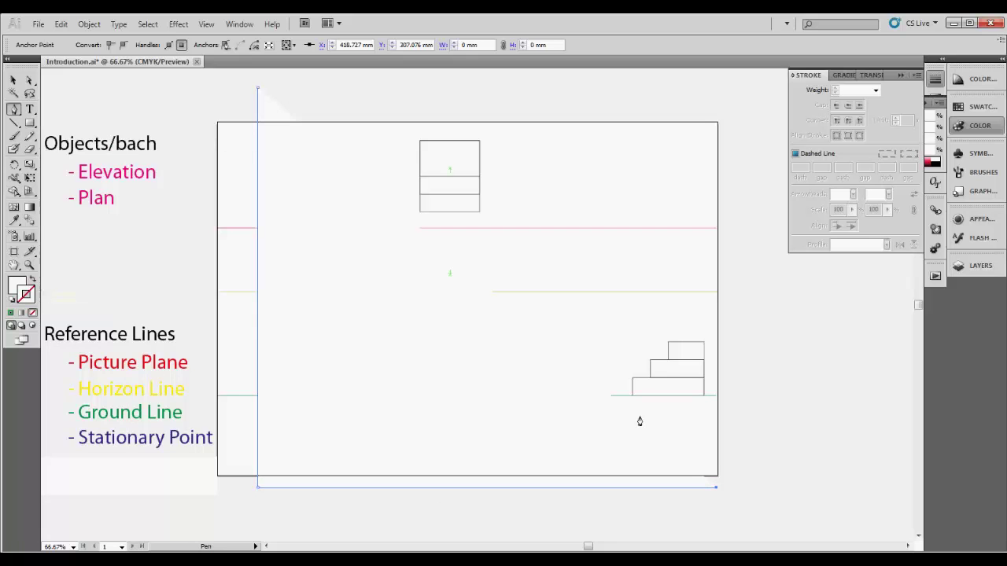
# Give the L-shaped path the default 1 pt black stroke with no fill
pyautogui.click(12, 304)
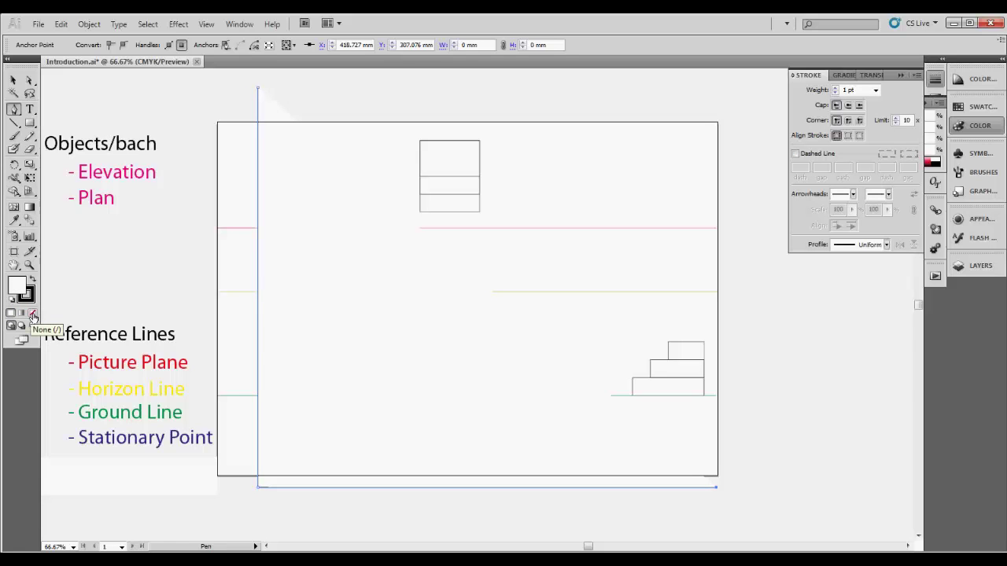
pyautogui.click(32, 313)
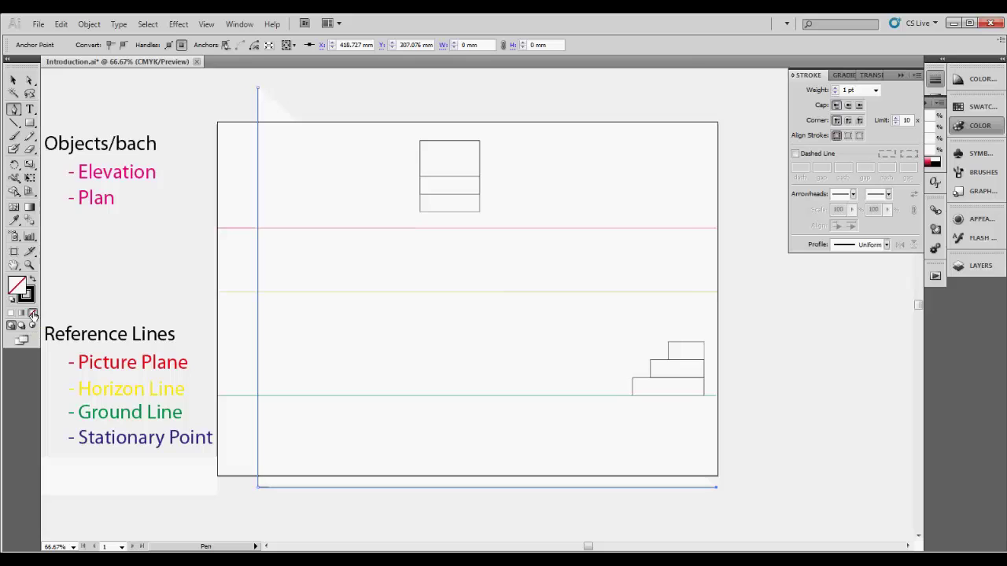
pyautogui.click(14, 82)
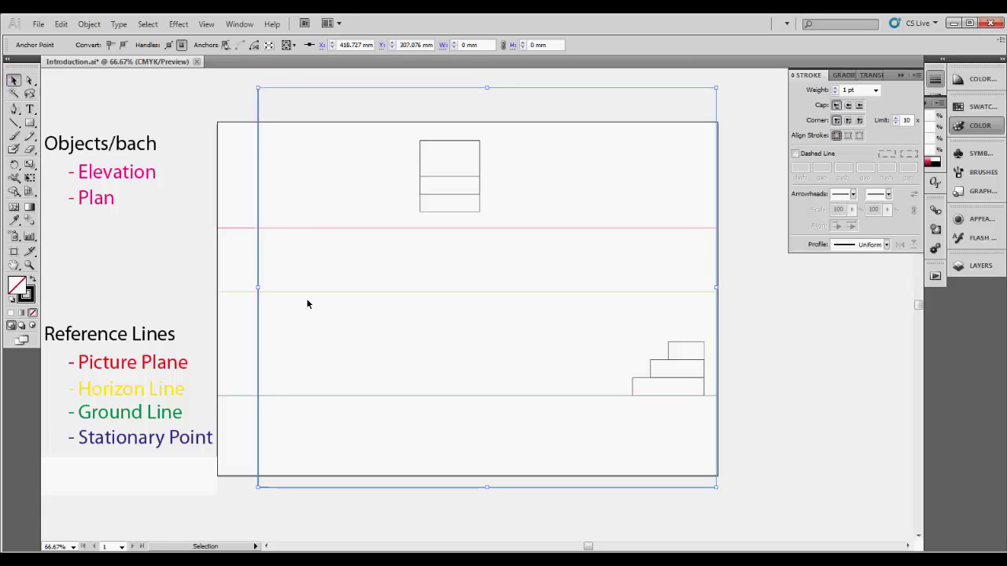
# Try to rotate the L-shaped path by 45° with the preview turned on
pyautogui.doubleClick(15, 166)
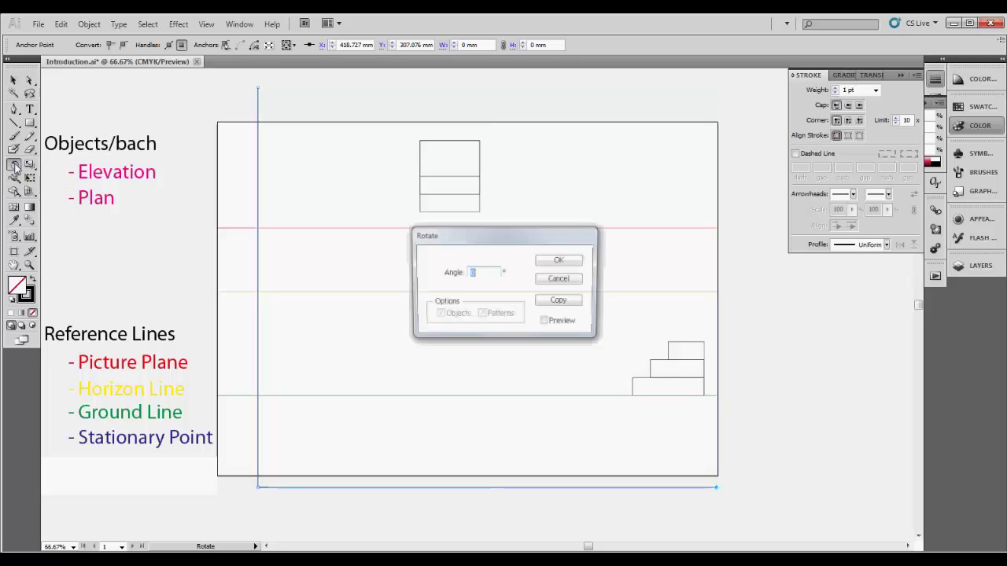
pyautogui.moveTo(463, 239); pyautogui.dragTo(618, 135)
pyautogui.write('45')
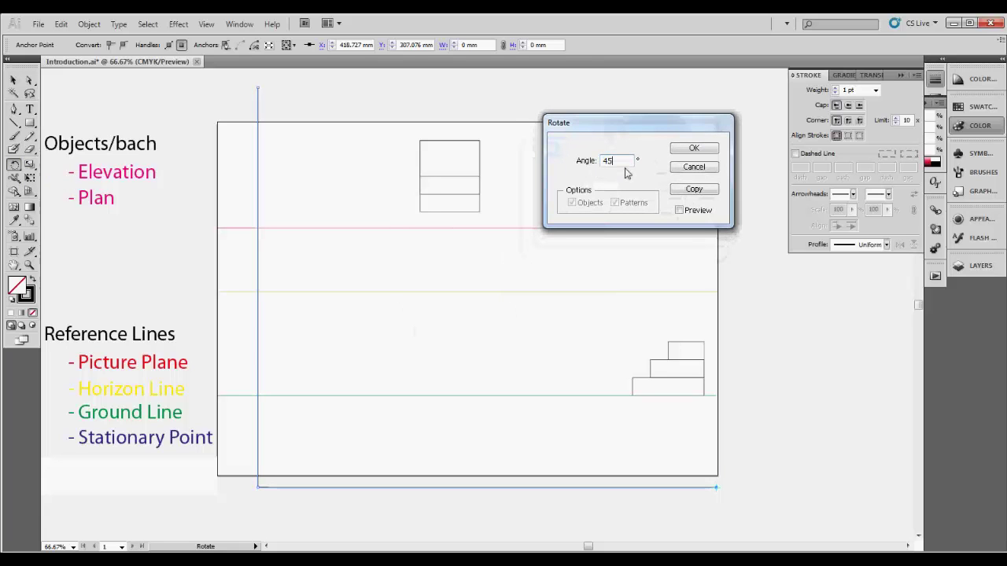
pyautogui.click(703, 216)
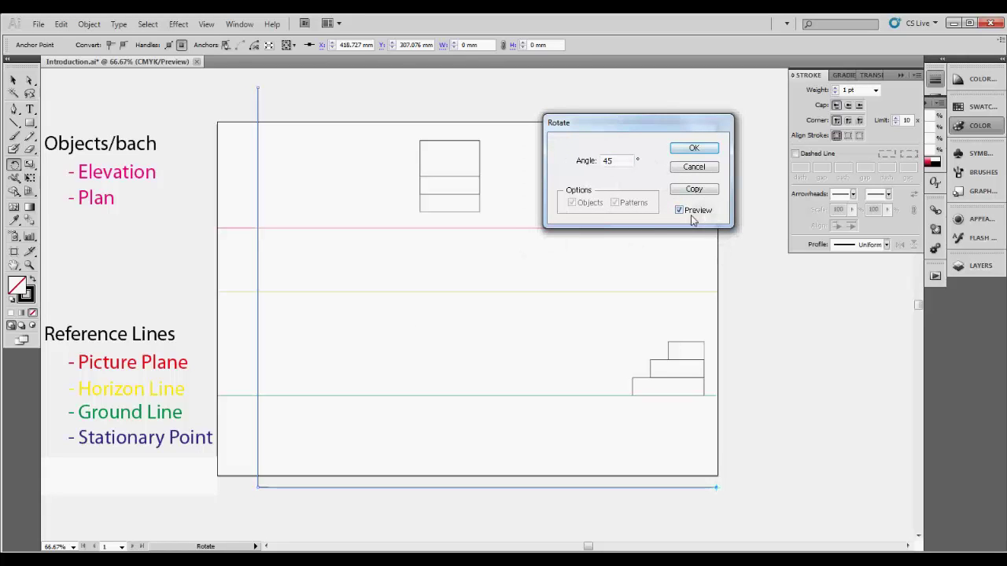
pyautogui.click(694, 150)
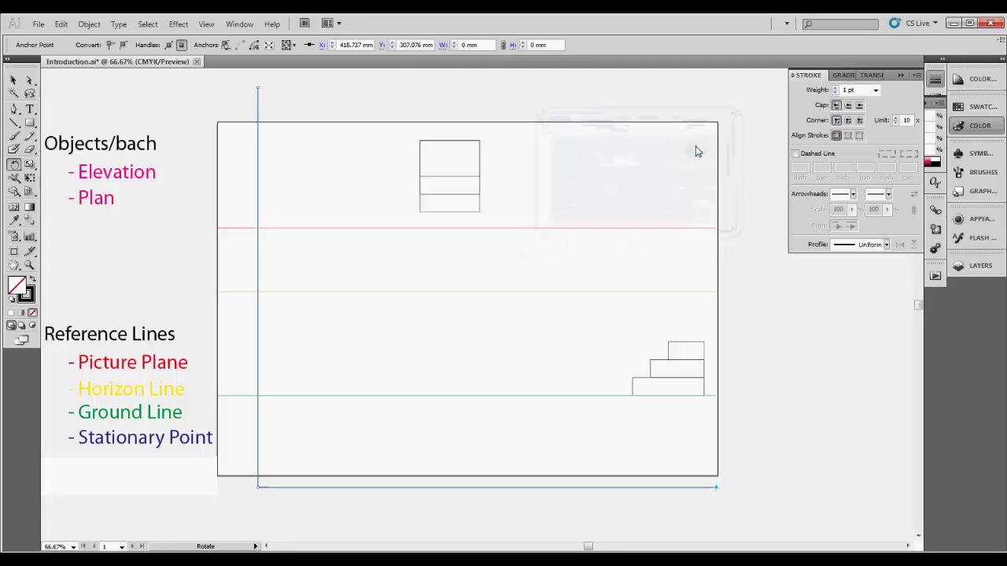
# Rotate the whole L-shaped path by 45° so that it forms a V
pyautogui.click(14, 80)
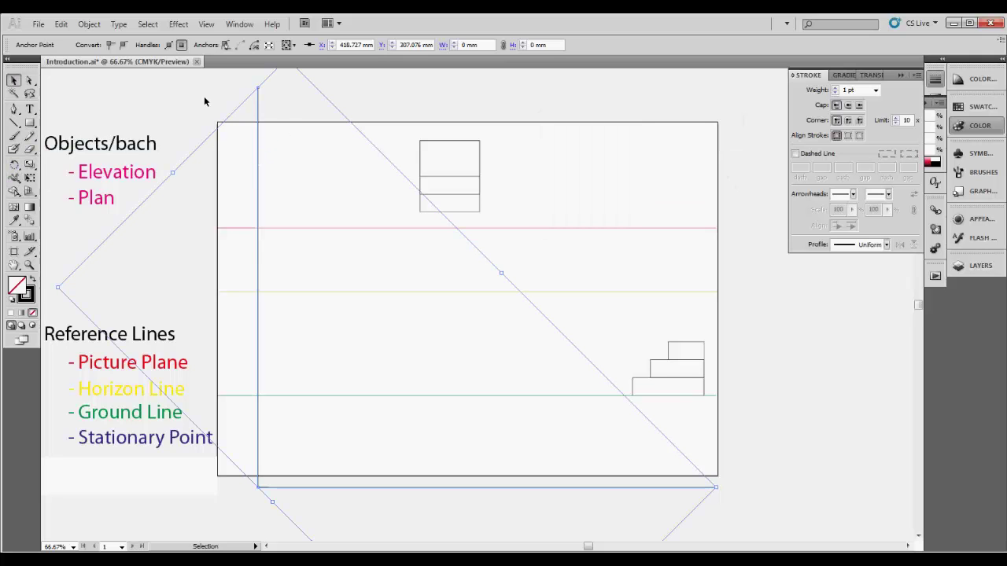
pyautogui.click(260, 117)
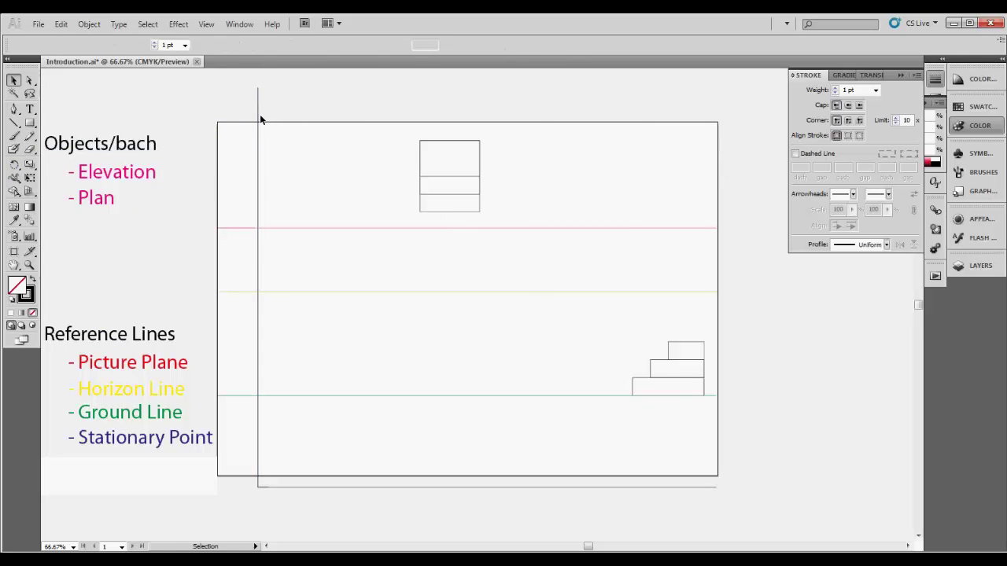
pyautogui.doubleClick(14, 163)
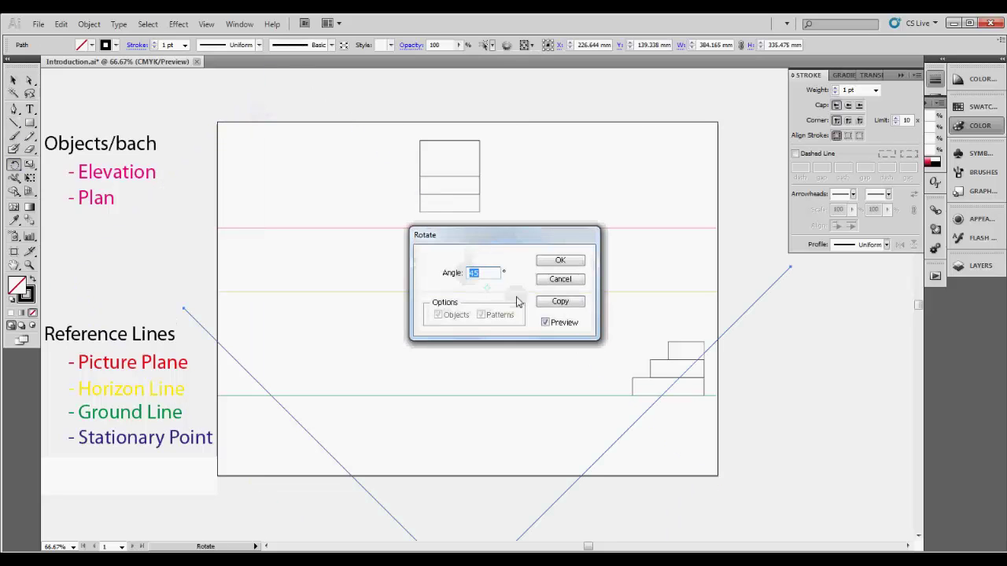
pyautogui.click(559, 260)
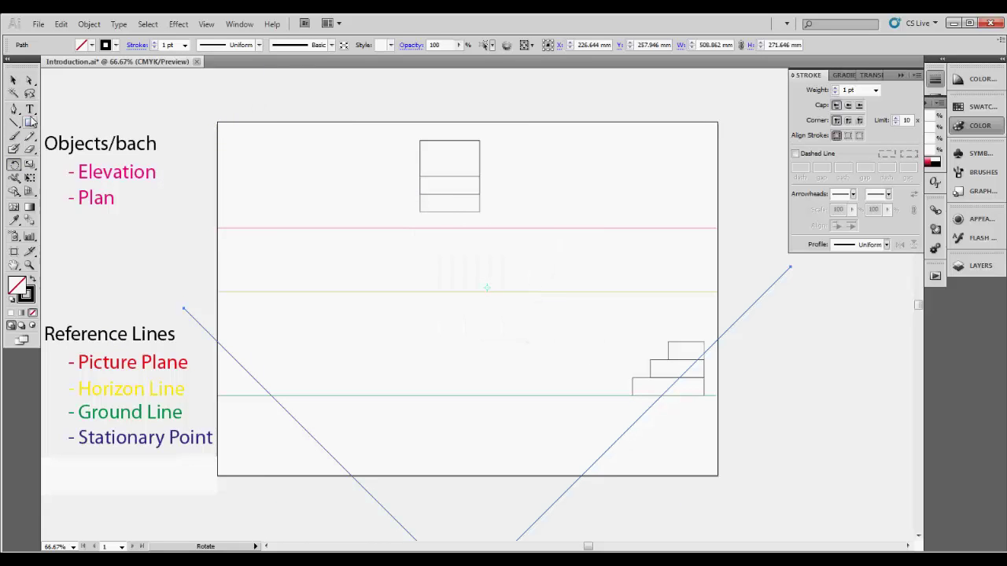
# Move the V-shaped path up until its corner sits below the green ground line, centred at about X 225 mm, Y 143 mm
pyautogui.press('v')
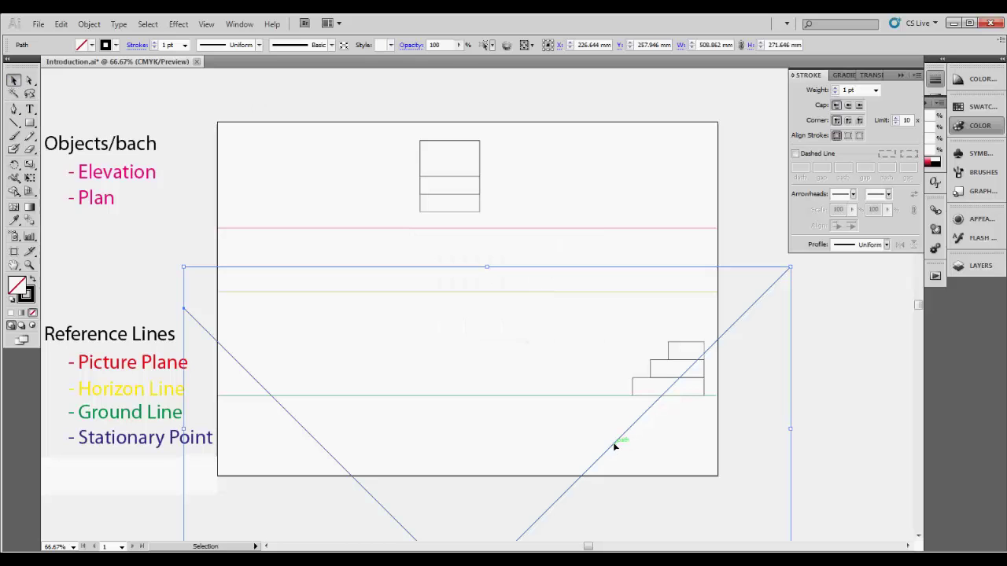
pyautogui.moveTo(615, 445); pyautogui.dragTo(609, 273)
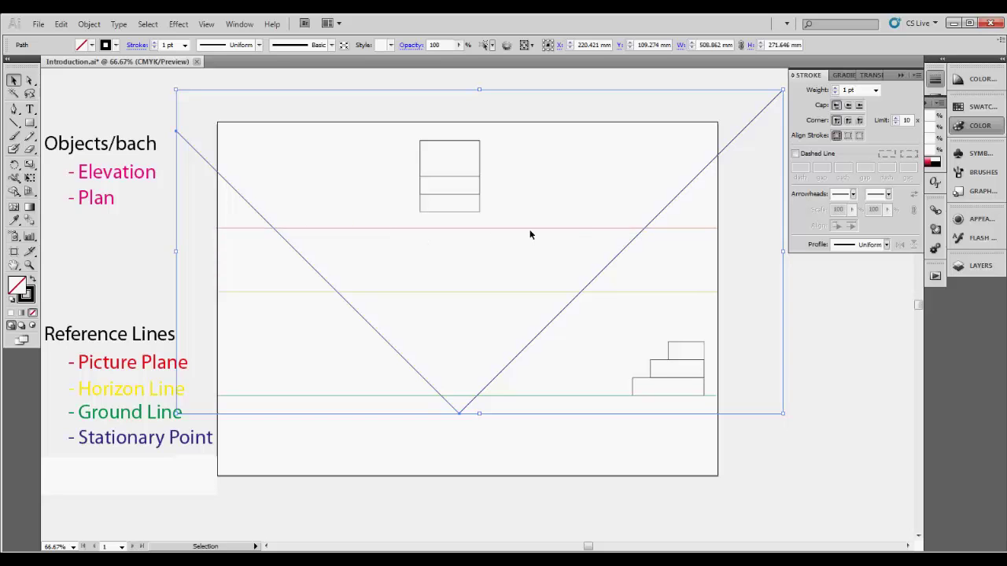
pyautogui.click(577, 229)
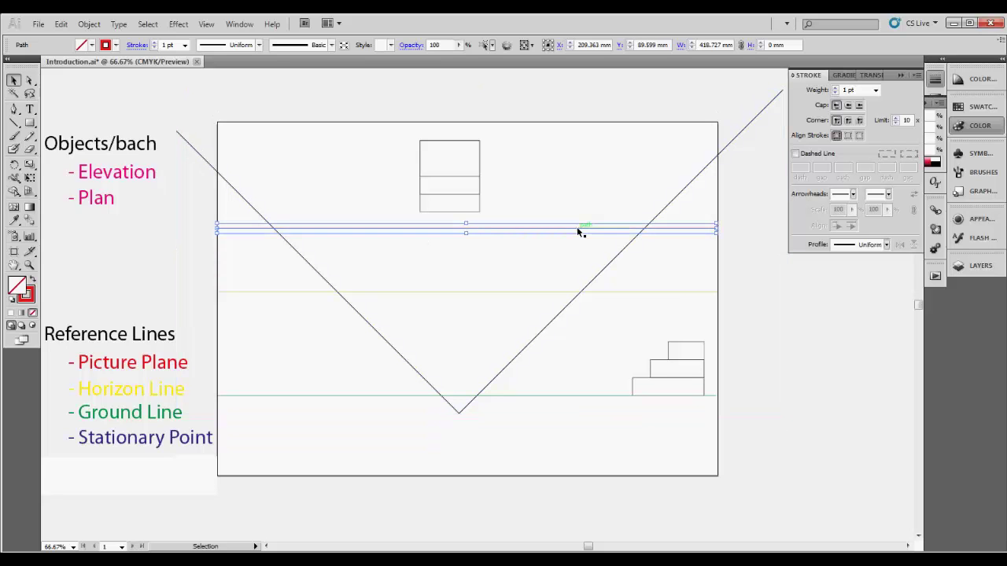
pyautogui.click(750, 280)
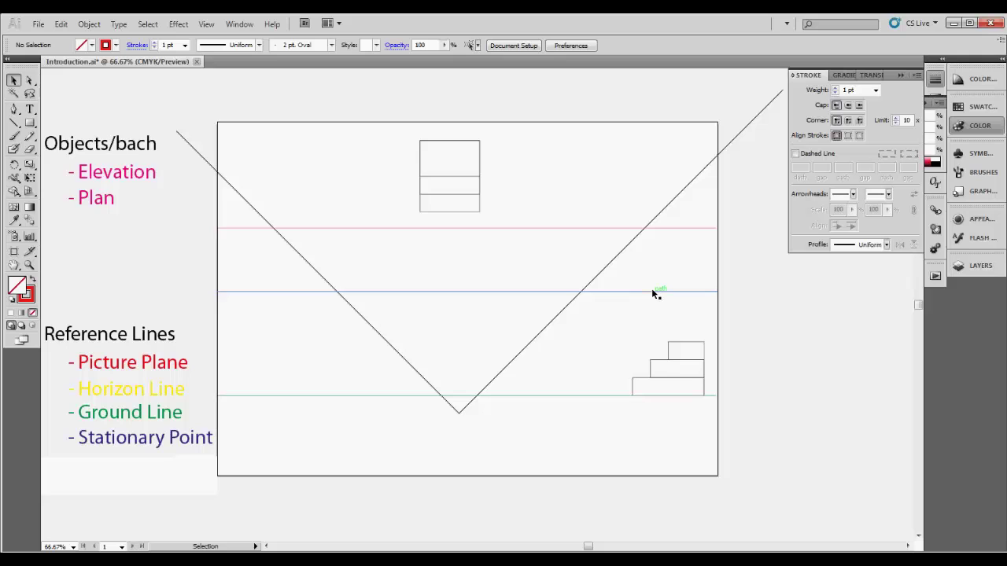
pyautogui.click(637, 240)
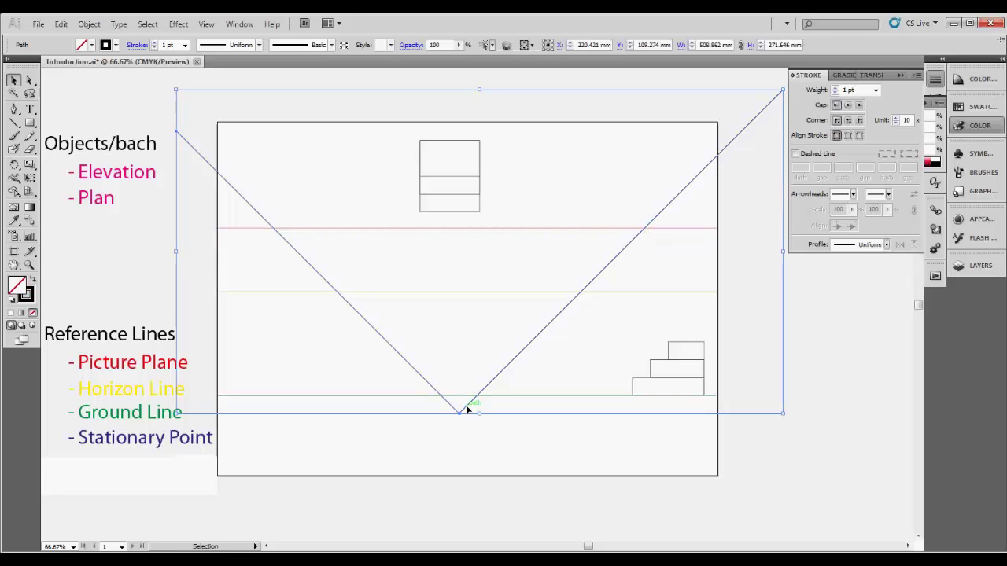
pyautogui.moveTo(467, 411); pyautogui.dragTo(473, 452)
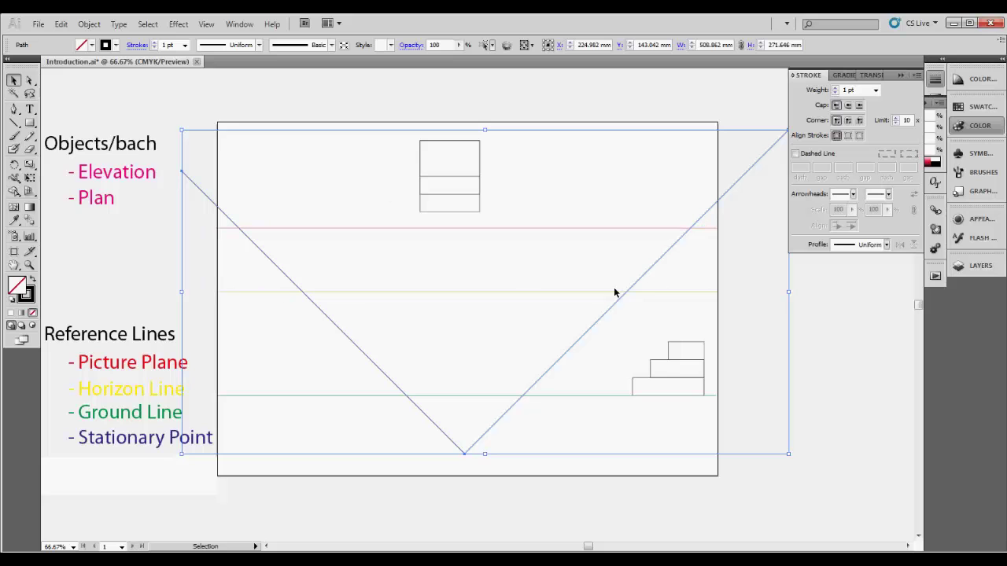
pyautogui.click(830, 344)
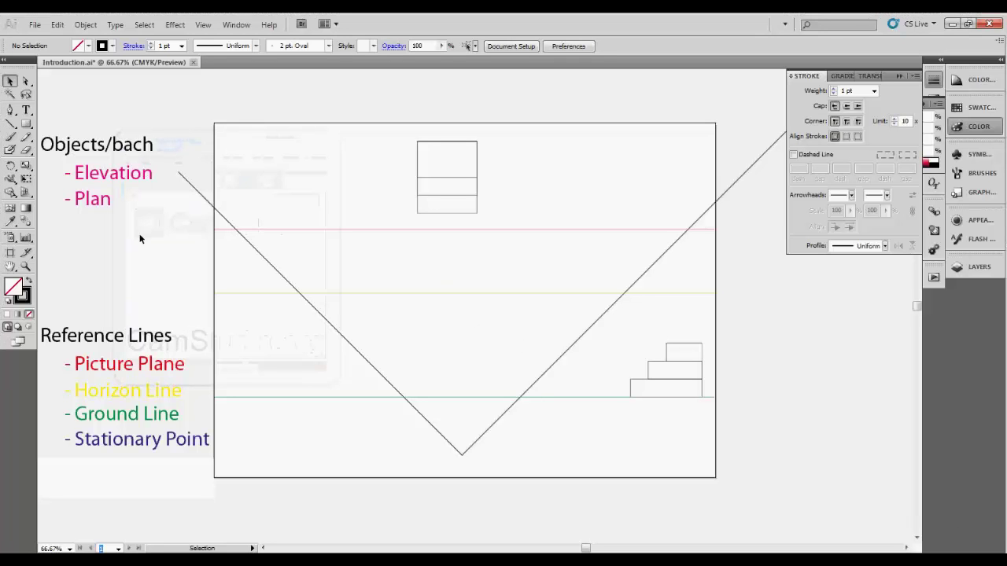
# Draw two vertical lines about 53 mm long from the V's intersections with the picture plane down to the horizon line
pyautogui.click(12, 126)
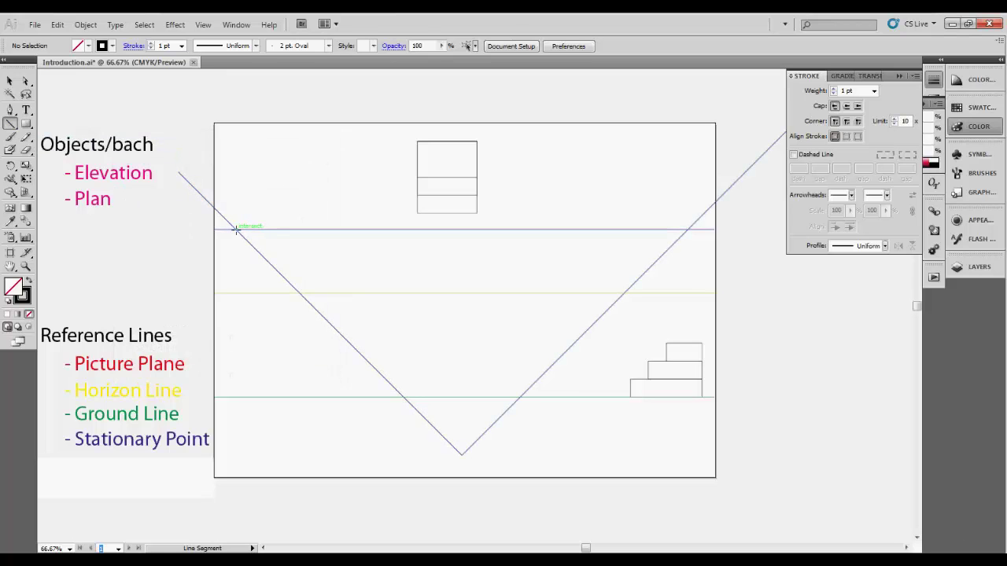
pyautogui.moveTo(235, 229); pyautogui.dragTo(236, 292)
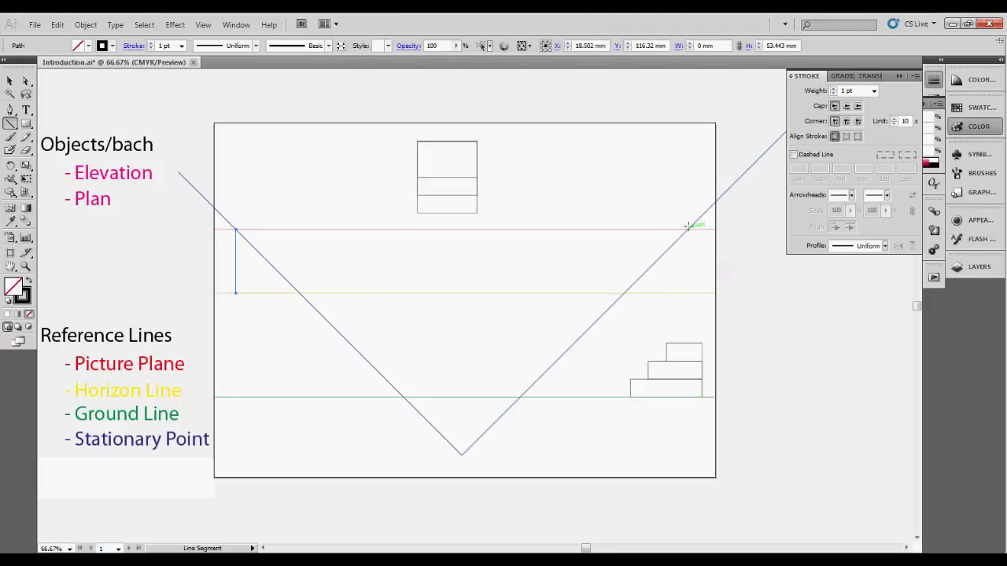
pyautogui.moveTo(687, 226); pyautogui.dragTo(688, 292)
pyautogui.click(10, 82)
pyautogui.click(832, 388)
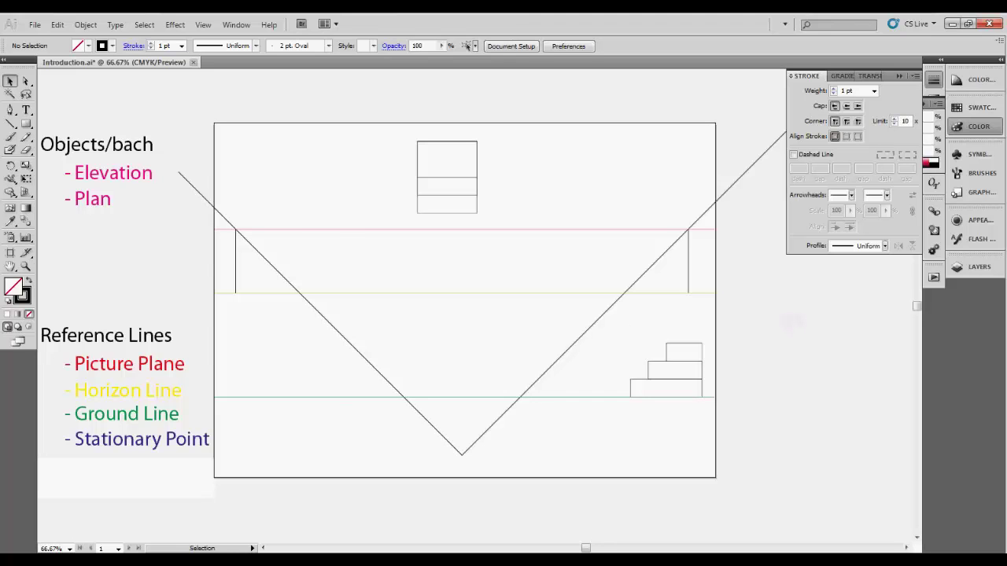
pyautogui.hotkey('alt', 'Tab')
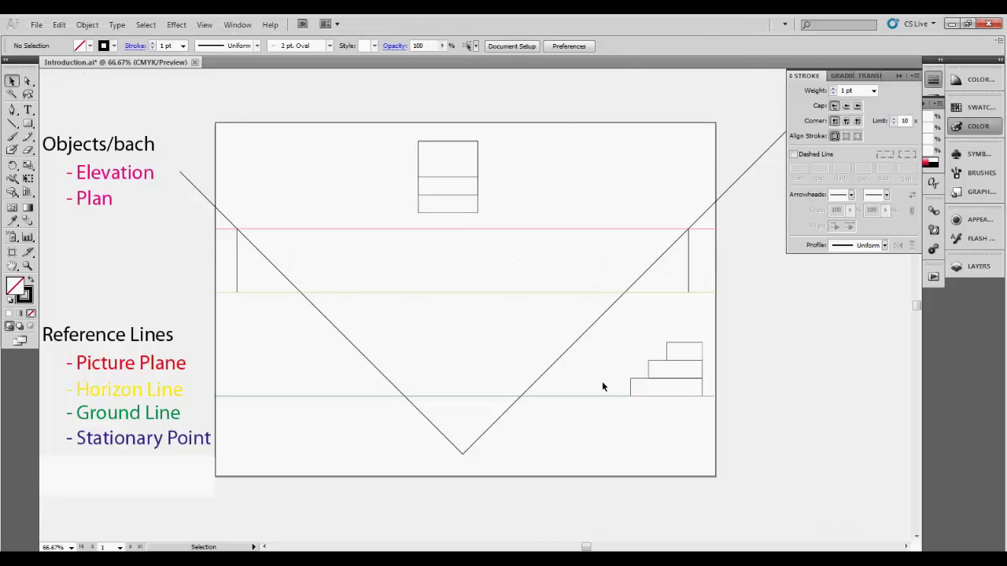
# Rotate the plan group by -45° and shift it slightly to about X 206 mm, Y 44 mm above the picture plane
pyautogui.click(474, 194)
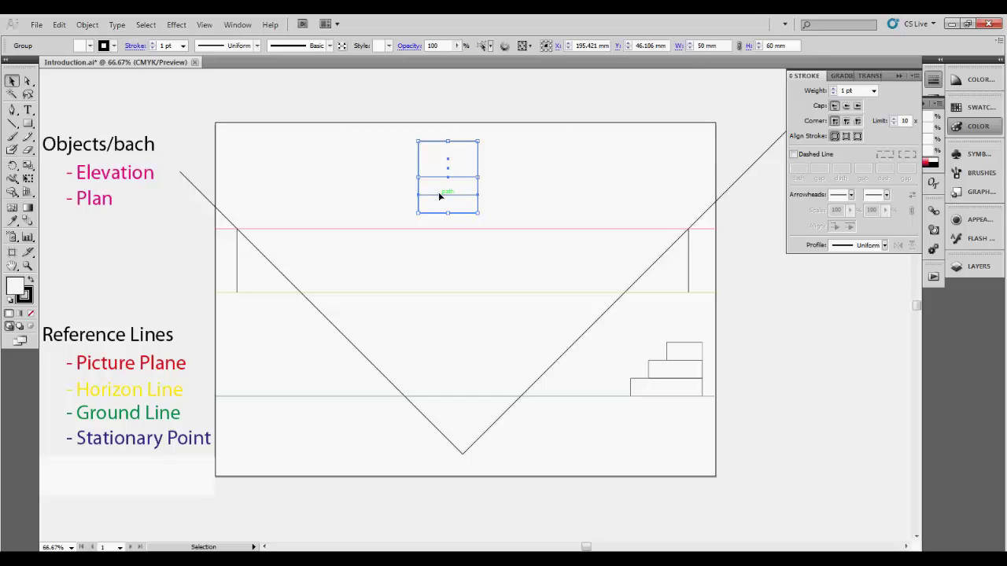
pyautogui.doubleClick(12, 165)
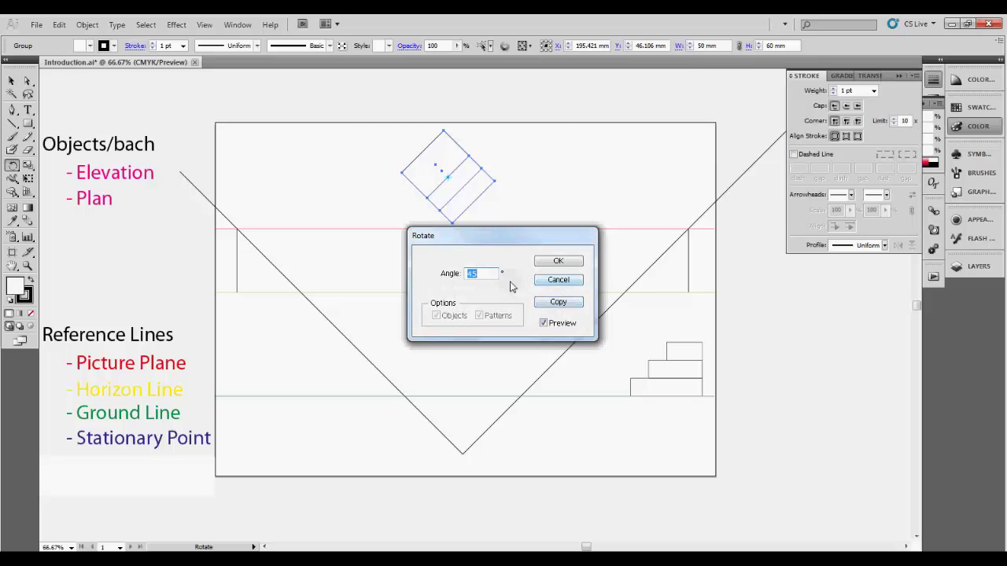
pyautogui.write('-45')
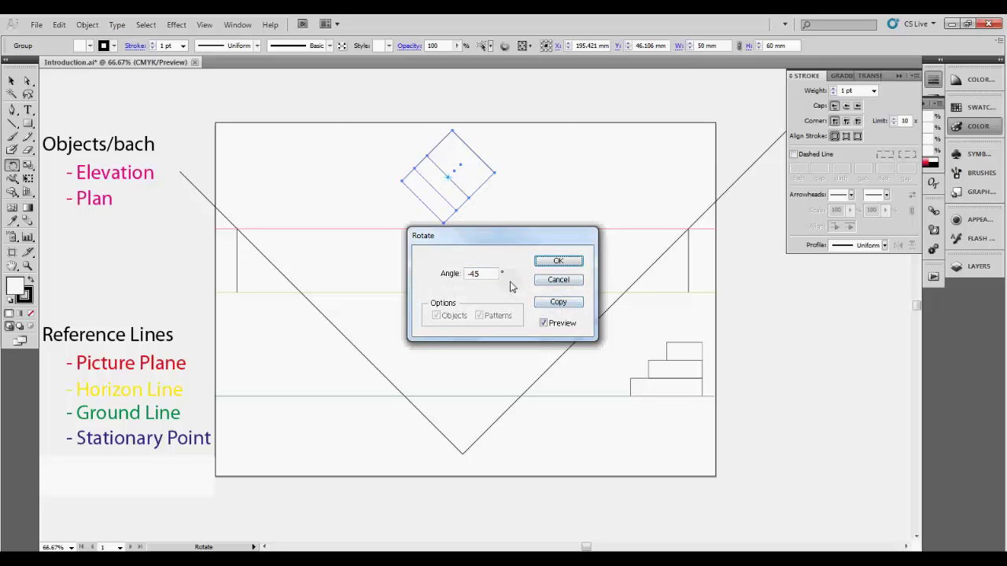
pyautogui.click(562, 261)
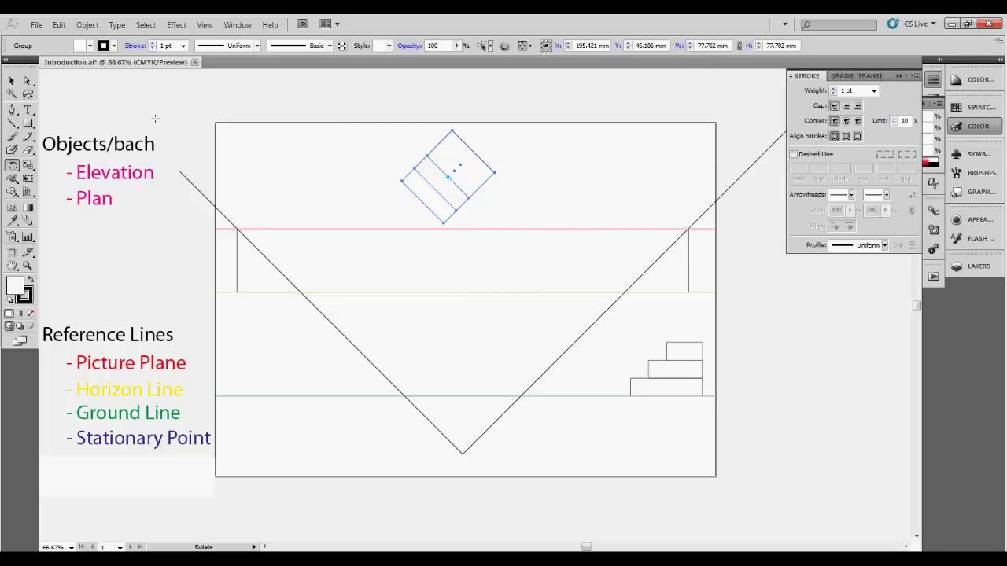
pyautogui.click(12, 81)
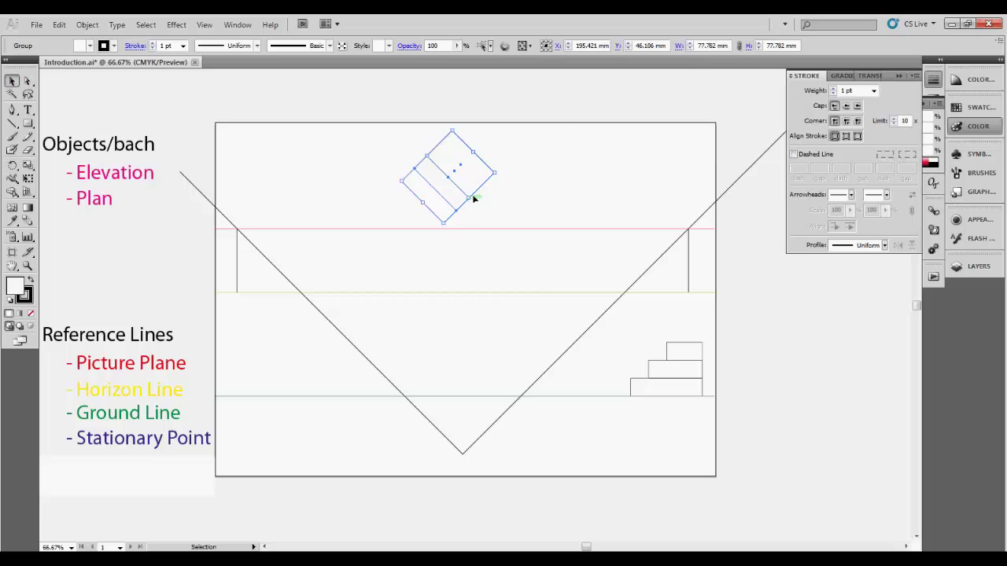
pyautogui.moveTo(479, 194); pyautogui.dragTo(501, 191)
pyautogui.click(543, 188)
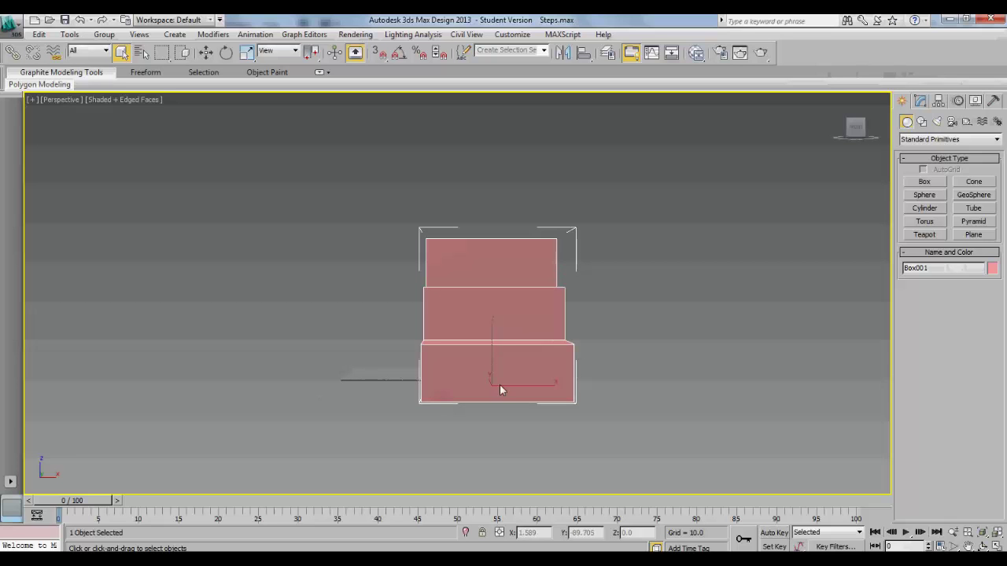
# Turn the stair model in 3ds Max to a corner view, and return to Illustrator
pyautogui.click(866, 129)
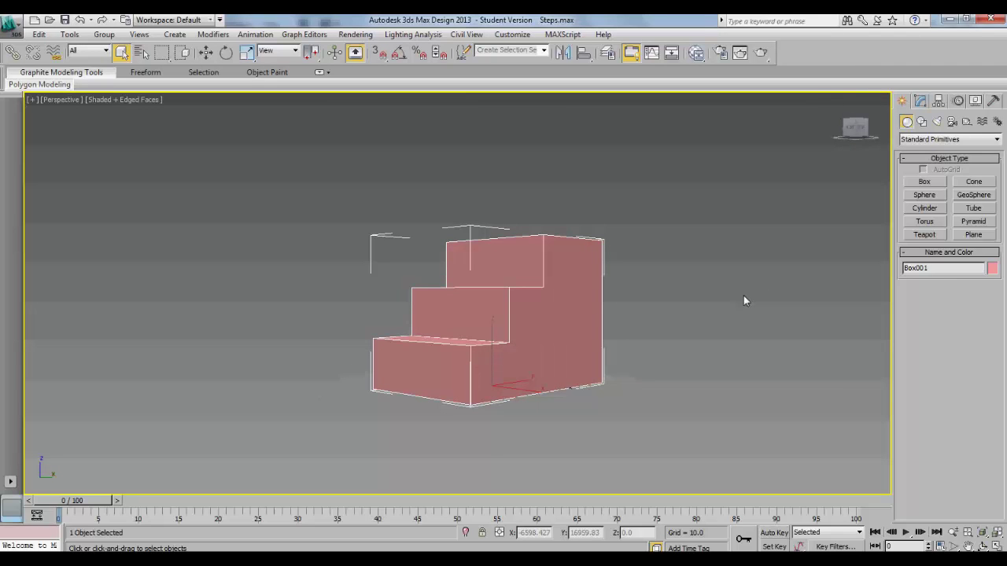
pyautogui.hotkey('alt', 'Tab')
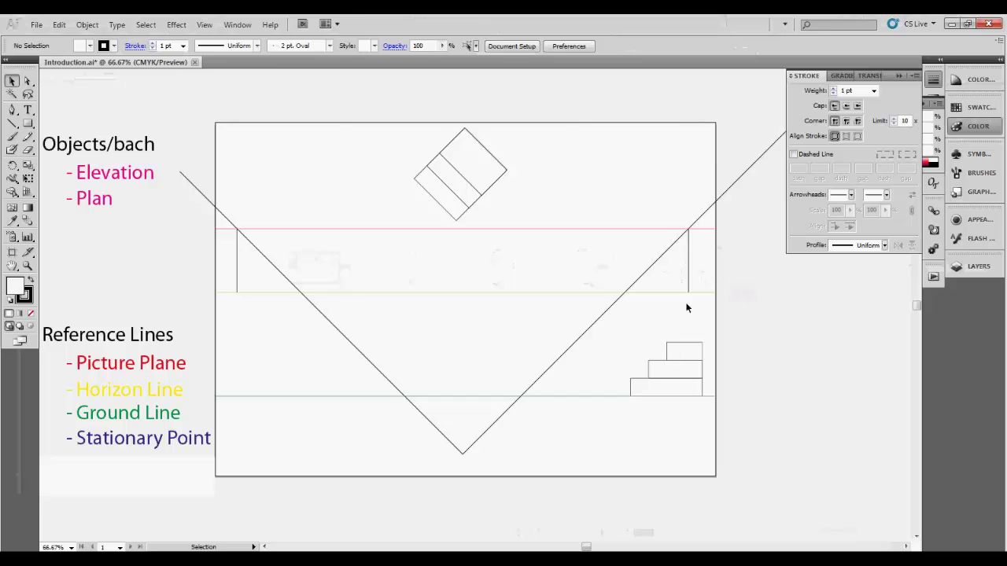
# Move the yellow horizon line down to just above the top step of the stair elevation
pyautogui.click(673, 292)
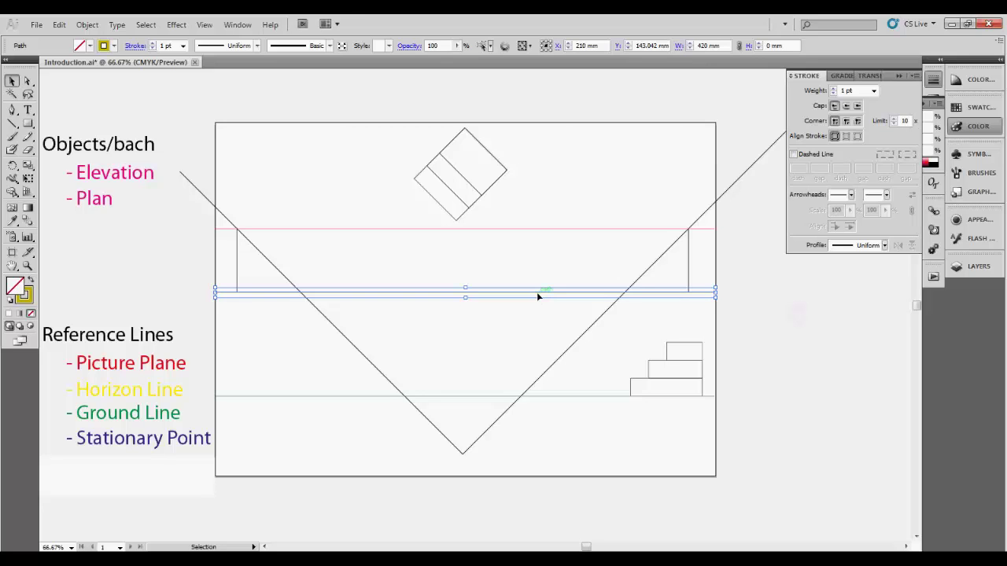
pyautogui.moveTo(538, 296); pyautogui.dragTo(539, 340)
pyautogui.click(684, 352)
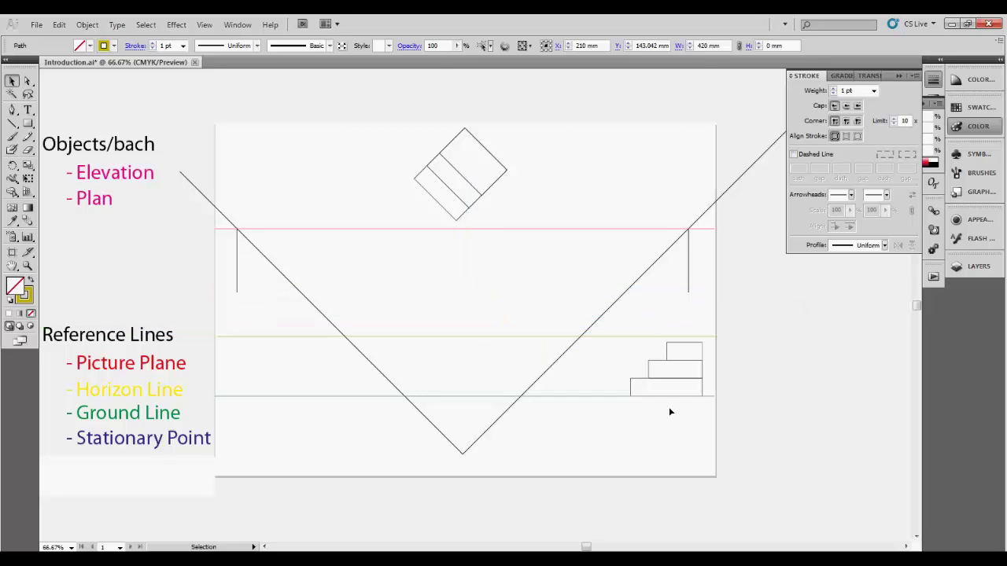
pyautogui.click(621, 336)
pyautogui.moveTo(631, 346); pyautogui.dragTo(761, 416)
pyautogui.click(762, 416)
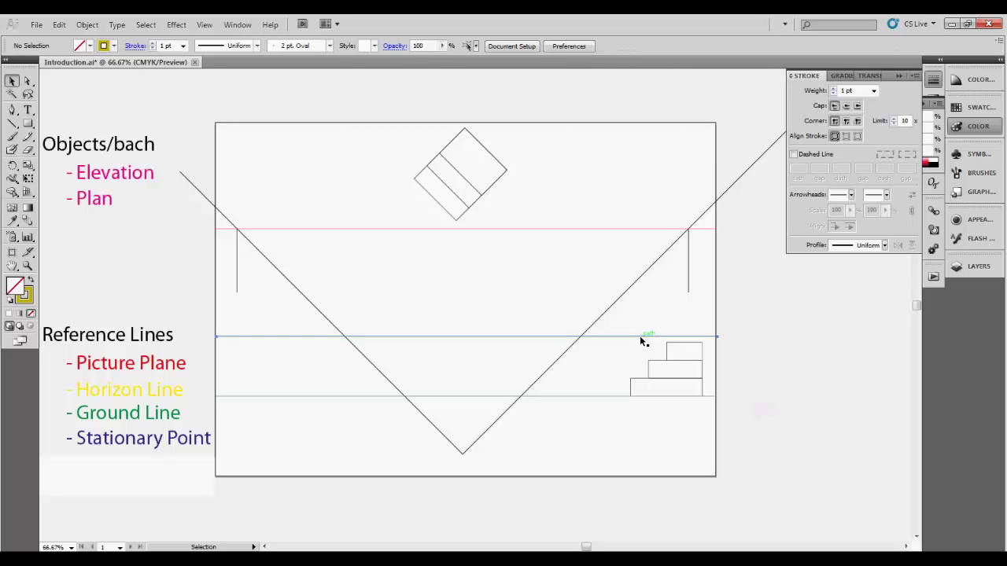
# Lower the horizon line to about Y 185 mm, level with the elevation's top, and orbit the stair model in 3ds Max
pyautogui.moveTo(640, 336); pyautogui.dragTo(642, 344)
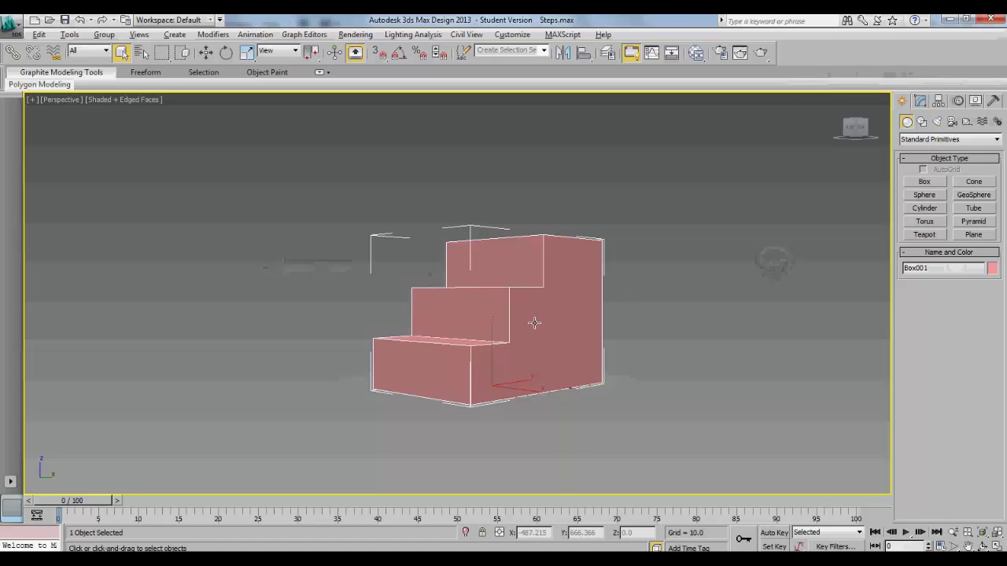
pyautogui.moveTo(534, 322); pyautogui.dragTo(523, 330)
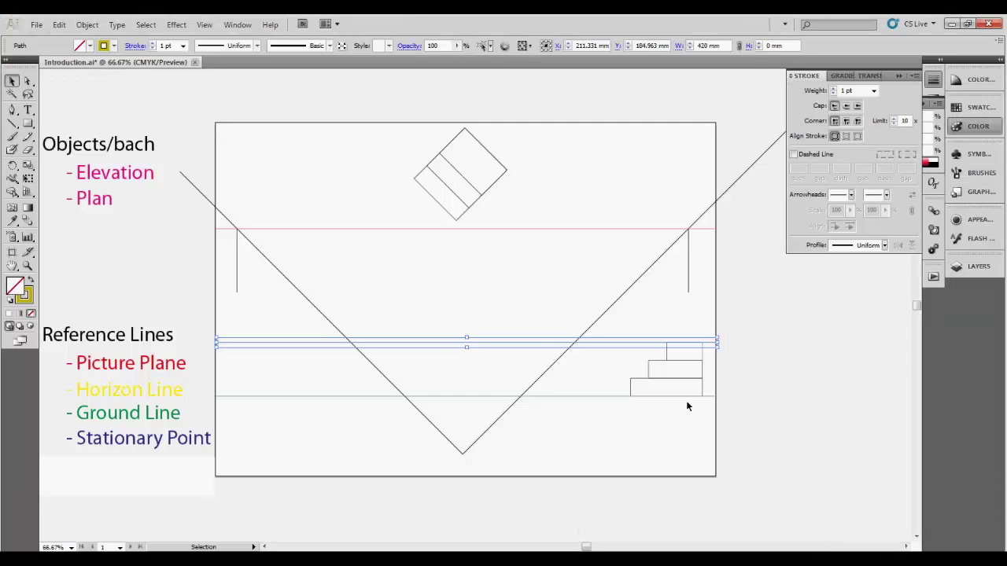
# Raise the horizon line to about Y 146 mm and orbit the stair model in 3ds Max for comparison
pyautogui.moveTo(650, 347); pyautogui.dragTo(656, 304)
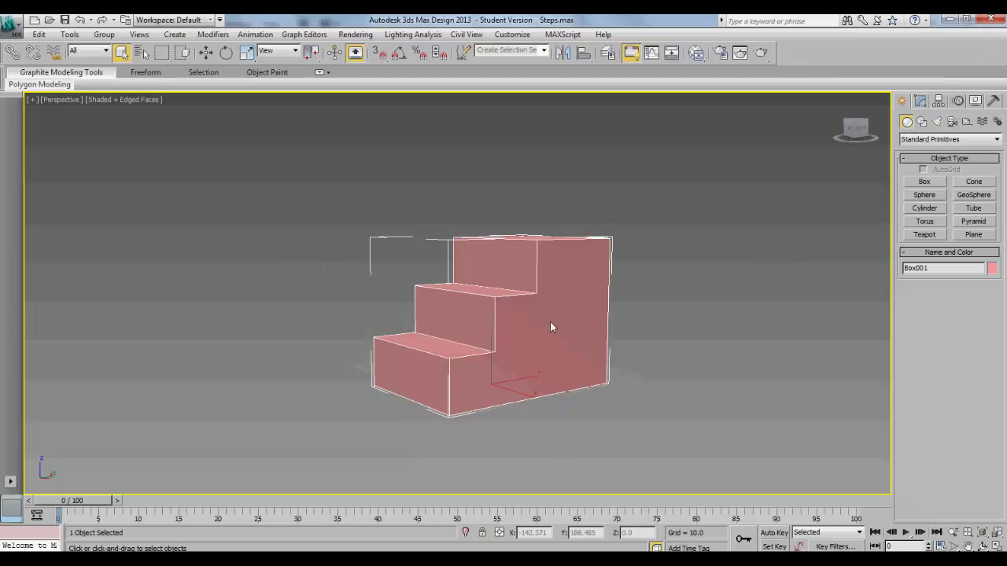
pyautogui.moveTo(524, 320); pyautogui.dragTo(515, 340)
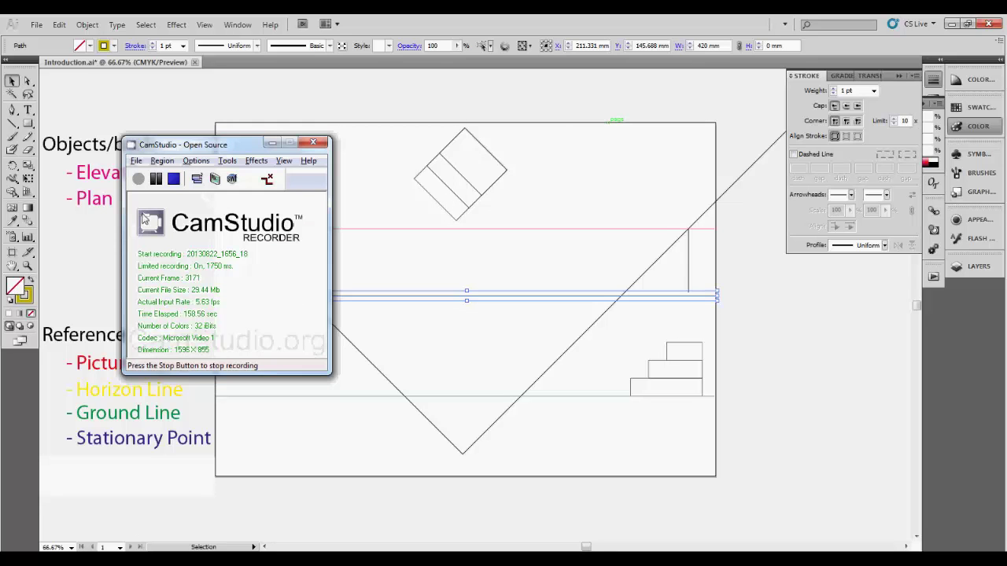
pyautogui.click(165, 189)
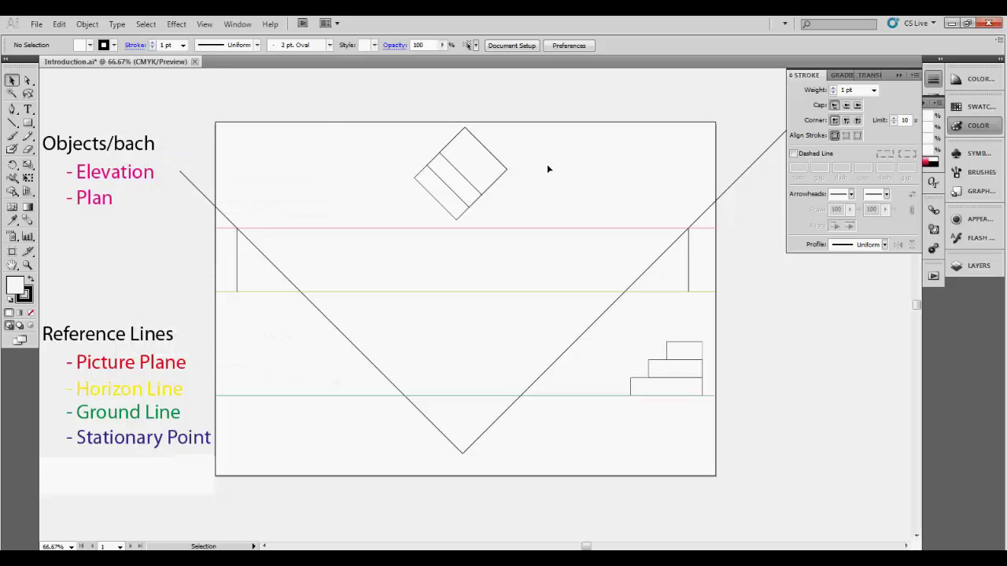
# Move the rotated plan down until its upper corner meets the red picture plane line, centred at about X 210 mm, Y 130 mm
pyautogui.click(483, 144)
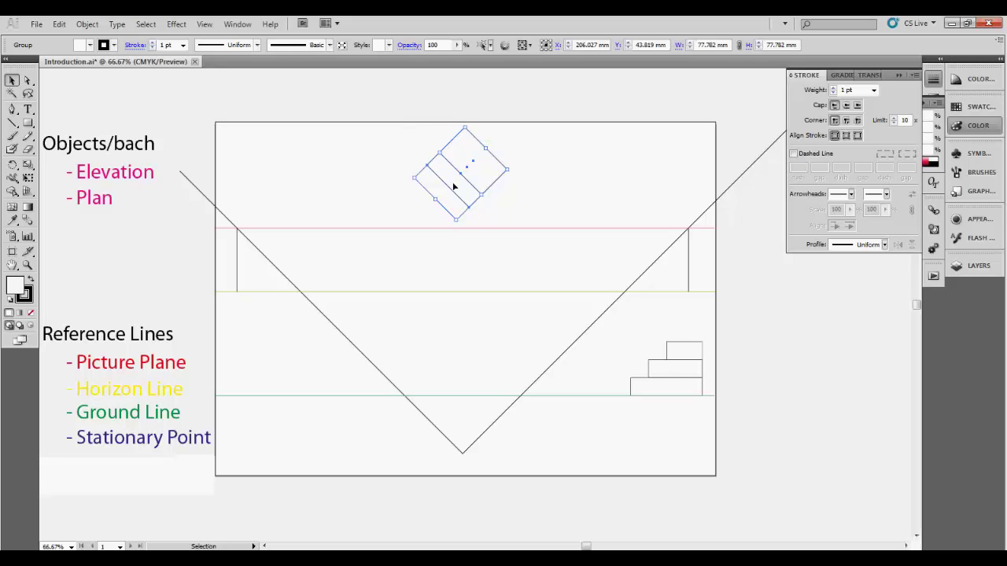
pyautogui.click(533, 228)
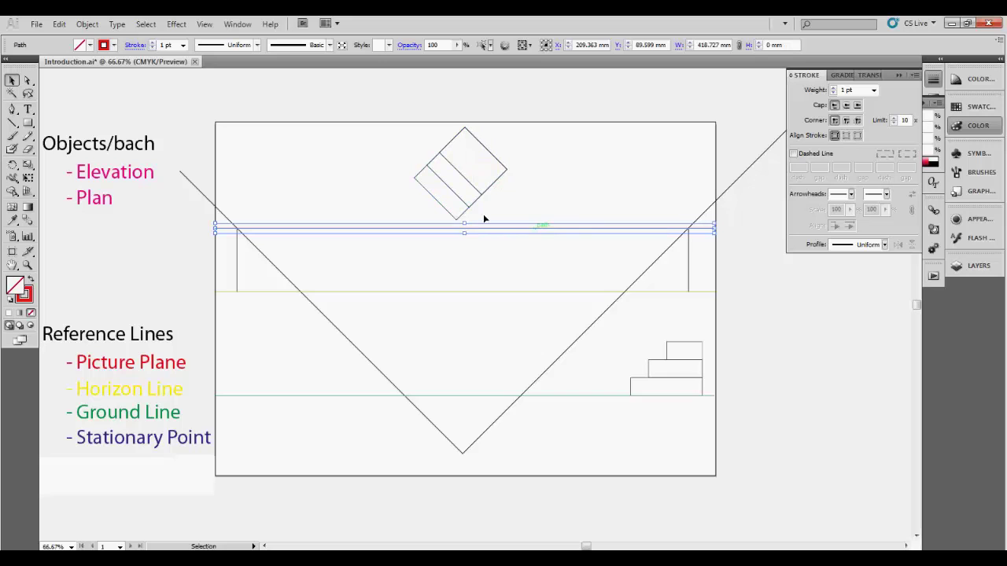
pyautogui.click(488, 186)
pyautogui.moveTo(489, 187); pyautogui.dragTo(496, 293)
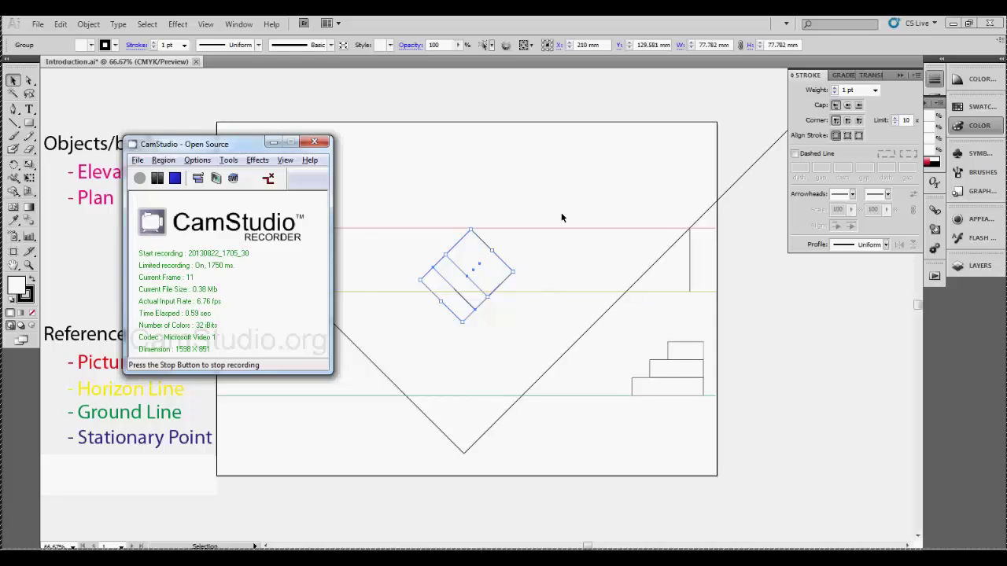
pyautogui.click(563, 212)
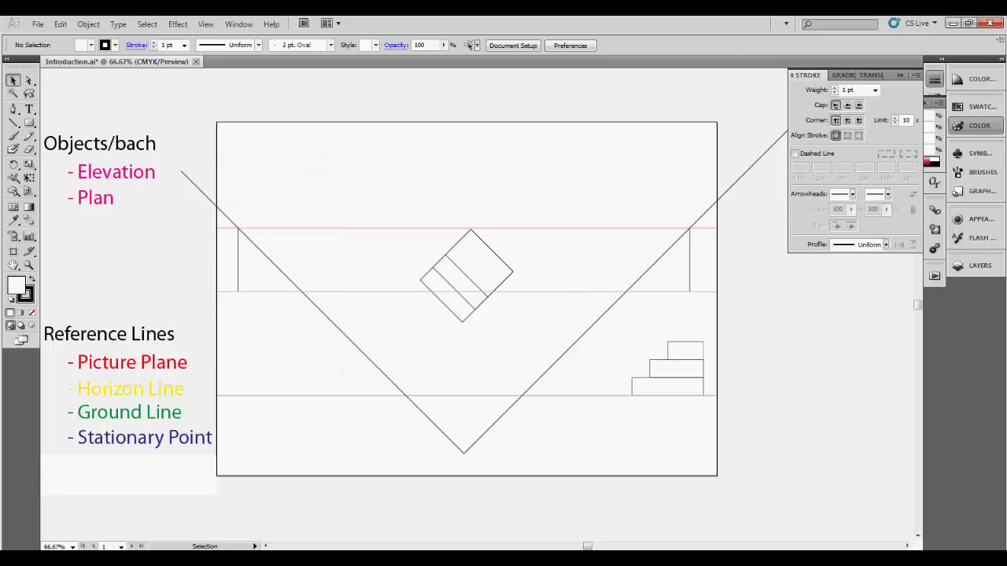
# Switch to Adobe Acrobat Pro and compare the plan's placement relative to the picture plane in Desk Small.pdf and Desk Big.pdf
pyautogui.moveTo(218, 563)
pyautogui.click(213, 509)
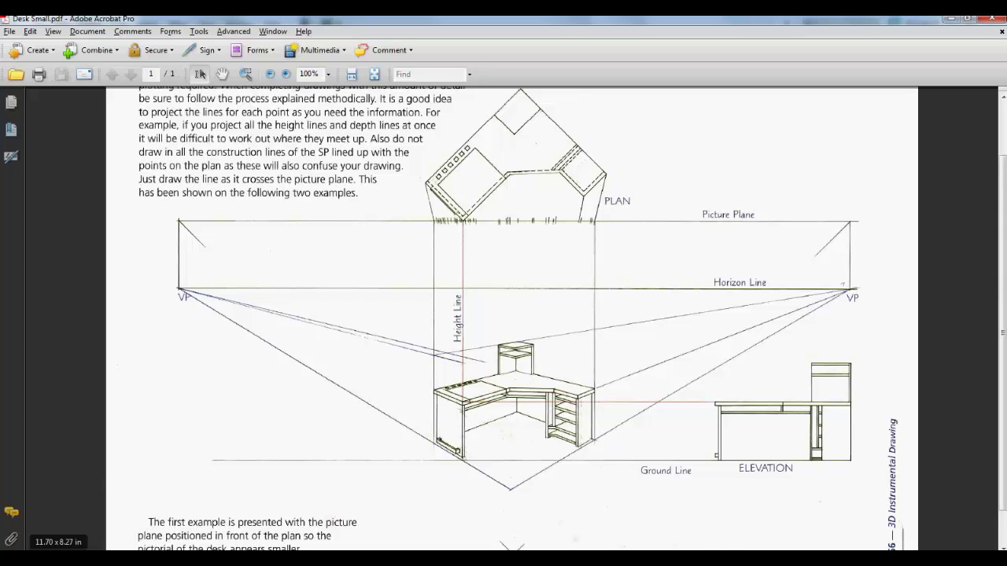
pyautogui.moveTo(218, 559)
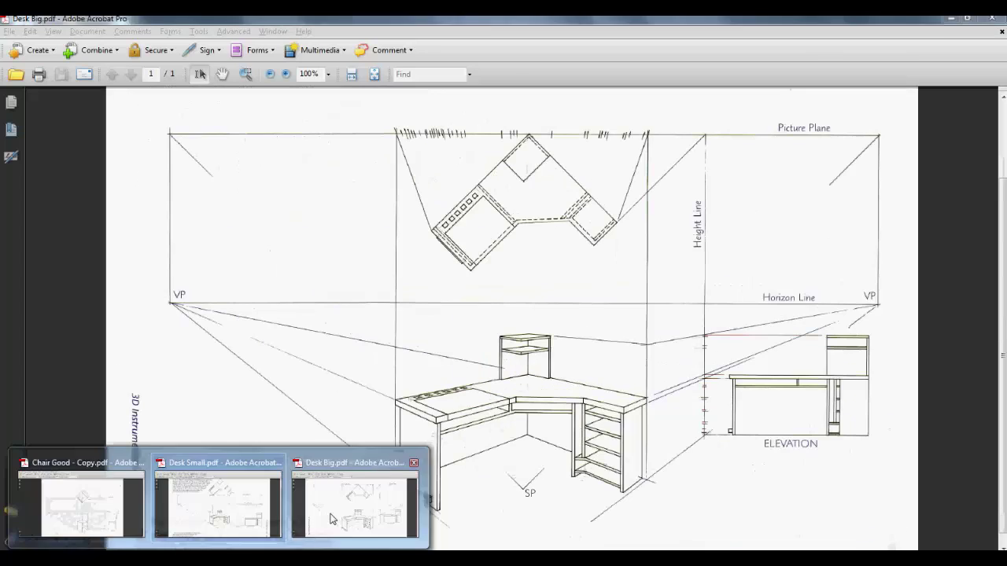
pyautogui.click(329, 519)
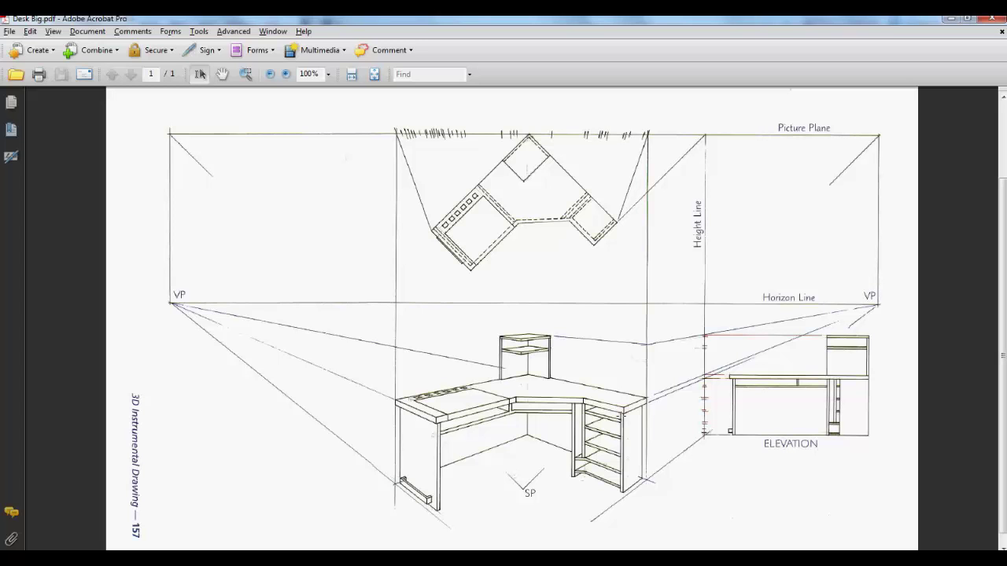
pyautogui.hotkey('alt', 'Tab')
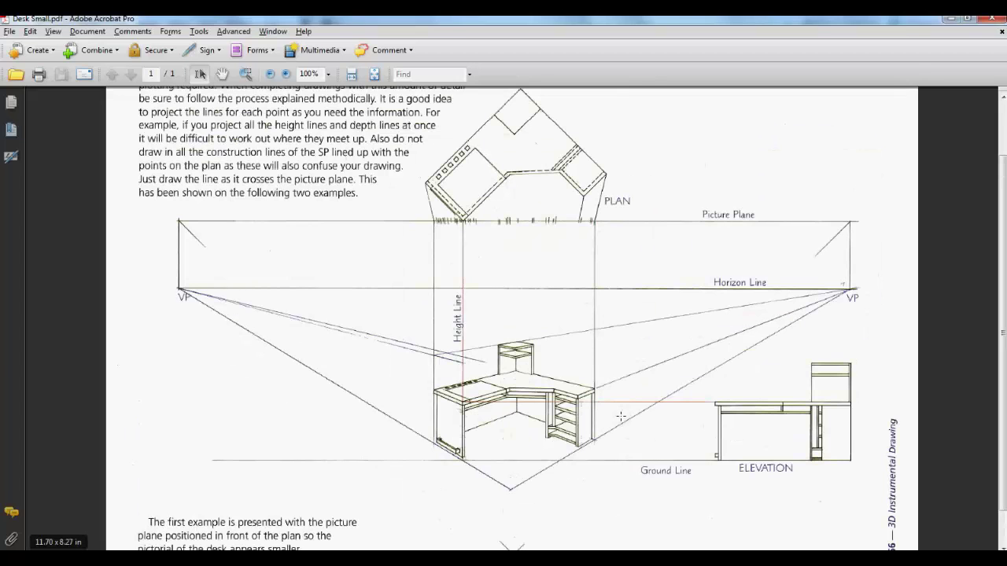
pyautogui.hotkey('alt', 'Tab')
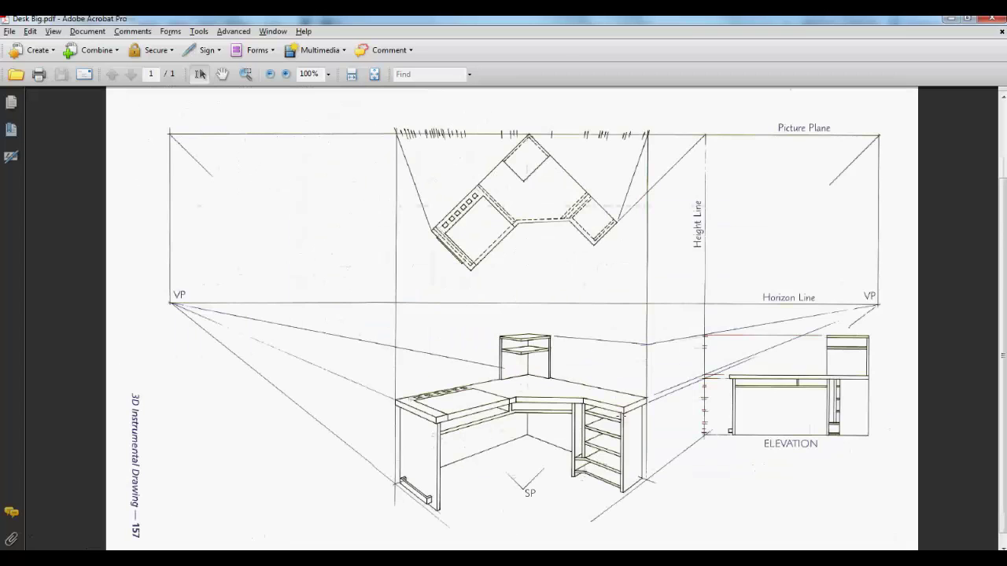
pyautogui.hotkey('alt', 'Tab')
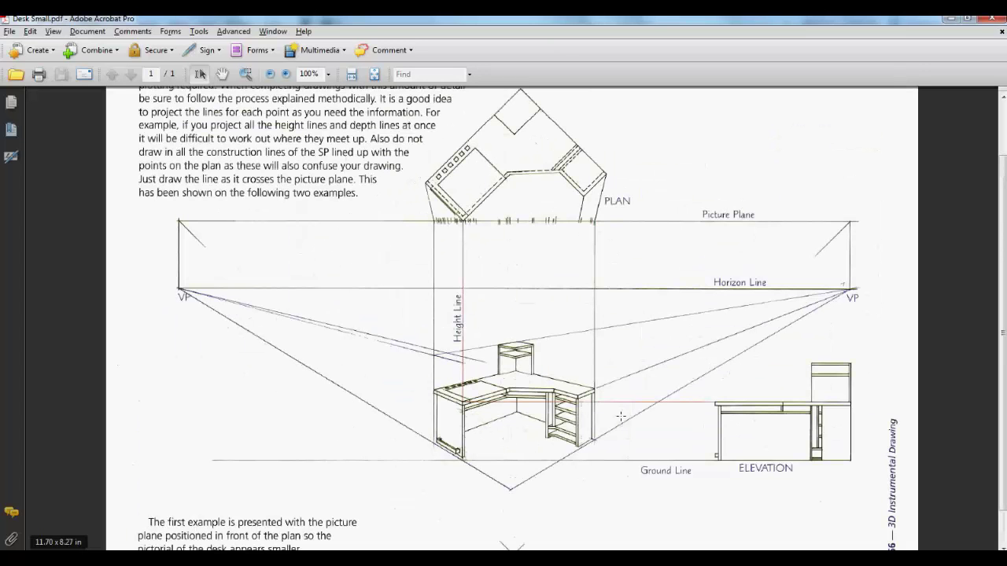